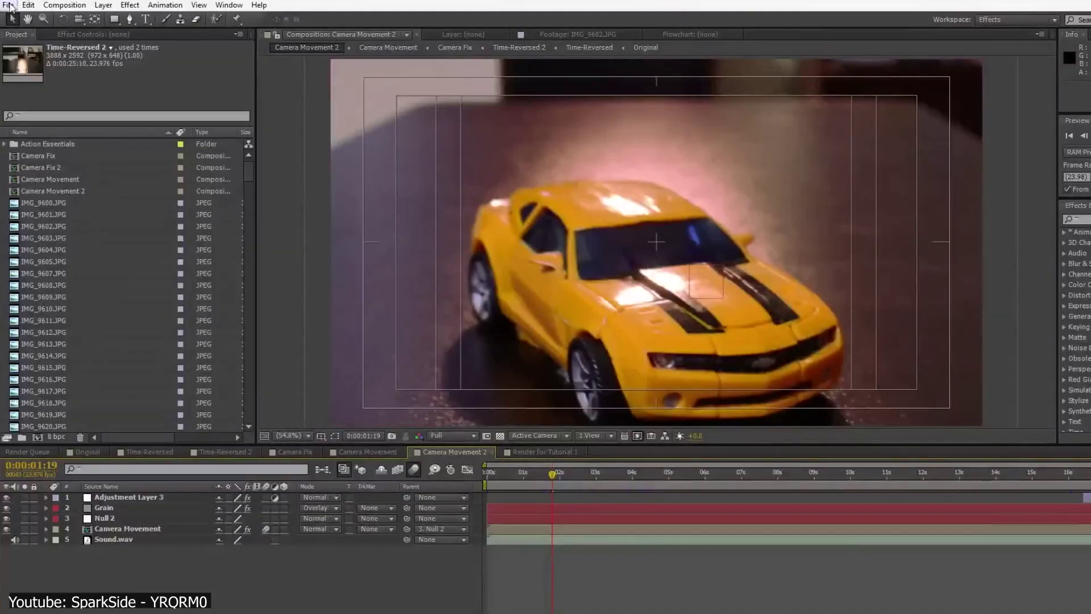
- Start a new empty project from the File menu
{"action": "left_click", "coordinate": [9, 6]}
{"action": "mouse_move", "coordinate": [10, 21]}
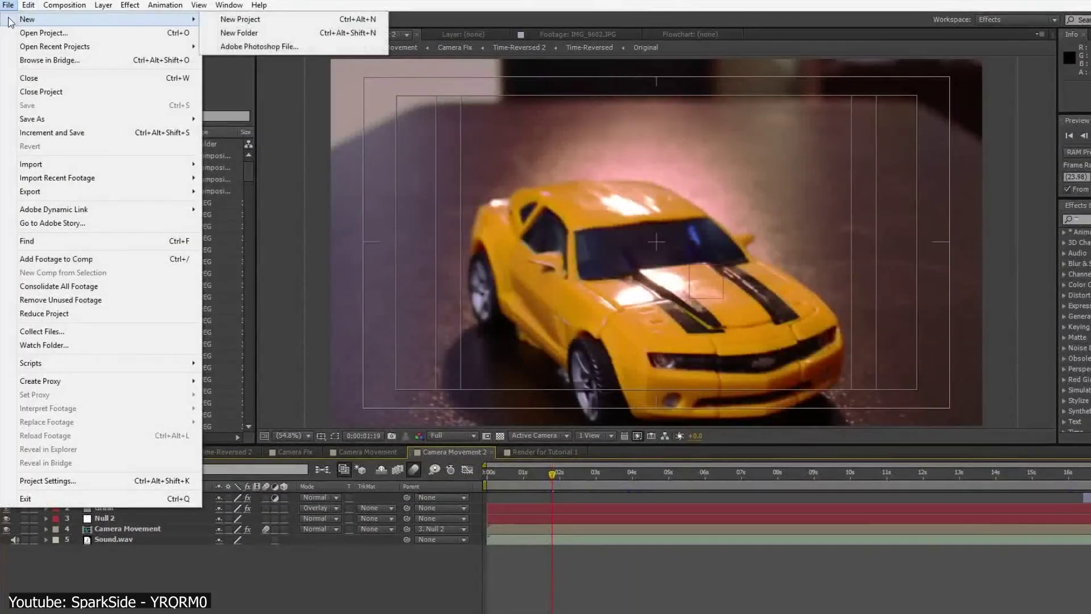
{"action": "left_click", "coordinate": [212, 21]}
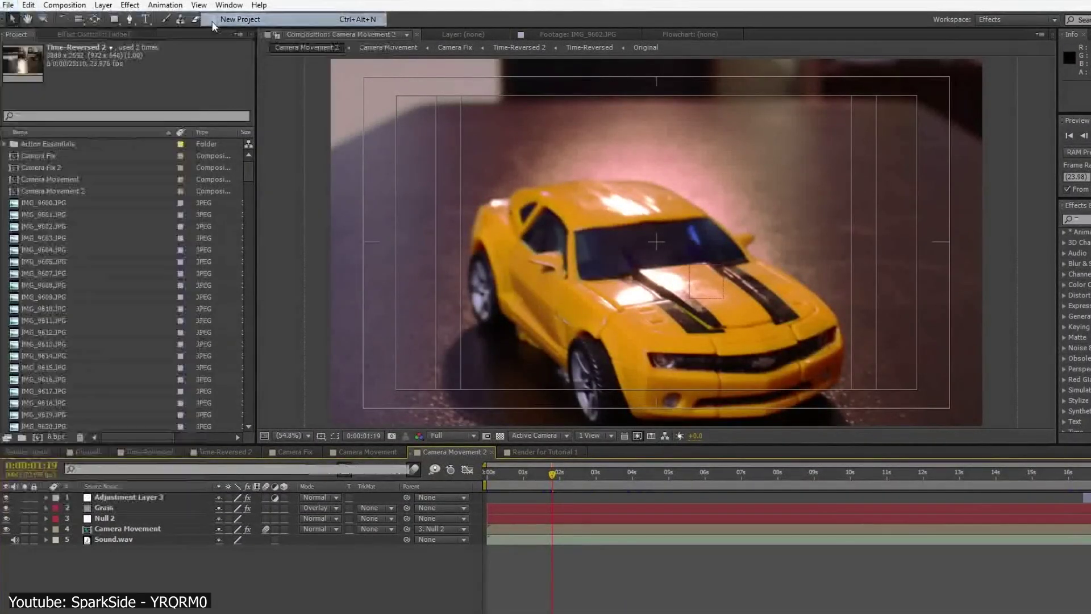
- Import photos IMG_9600 through IMG_9891 as individual JPEG files, not as a sequence
{"action": "left_click", "coordinate": [8, 5]}
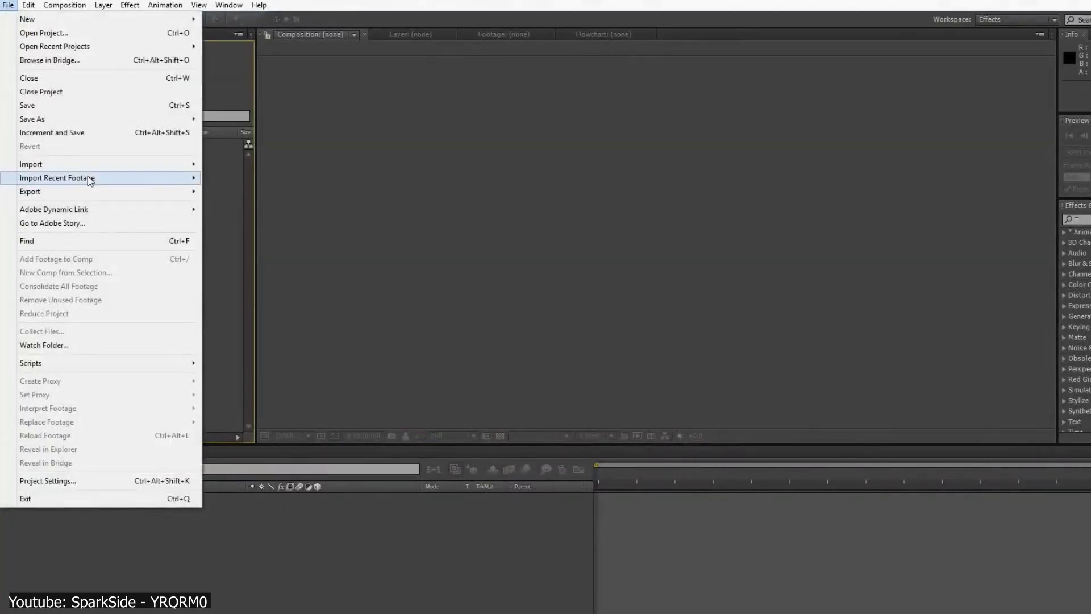
{"action": "mouse_move", "coordinate": [77, 166]}
{"action": "left_click", "coordinate": [250, 166]}
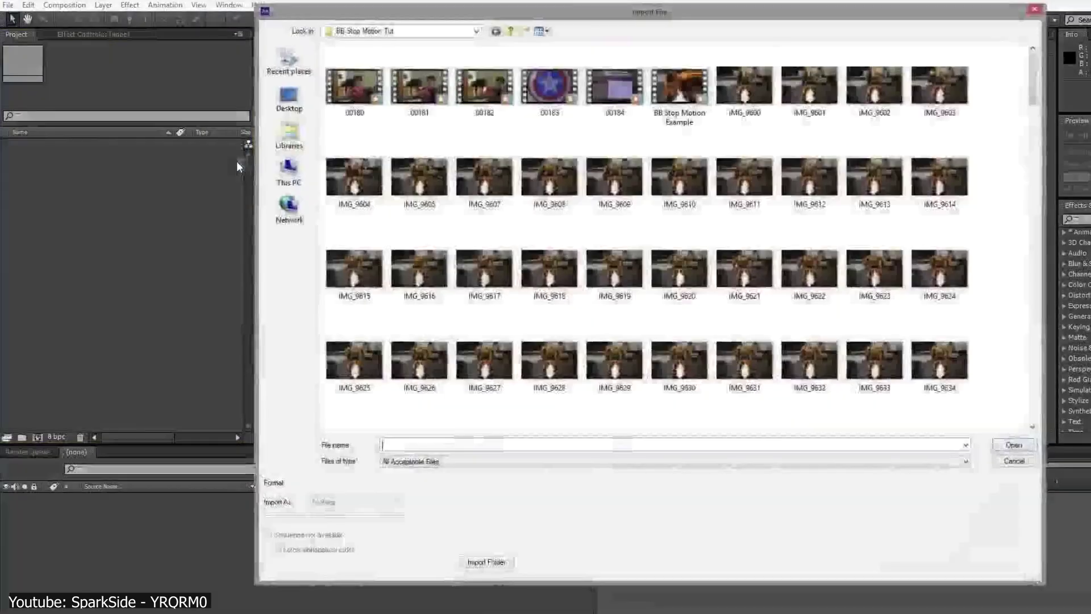
{"action": "left_click", "coordinate": [744, 52]}
{"action": "left_click_drag", "start_coordinate": [1032, 74], "coordinate": [1037, 401]}
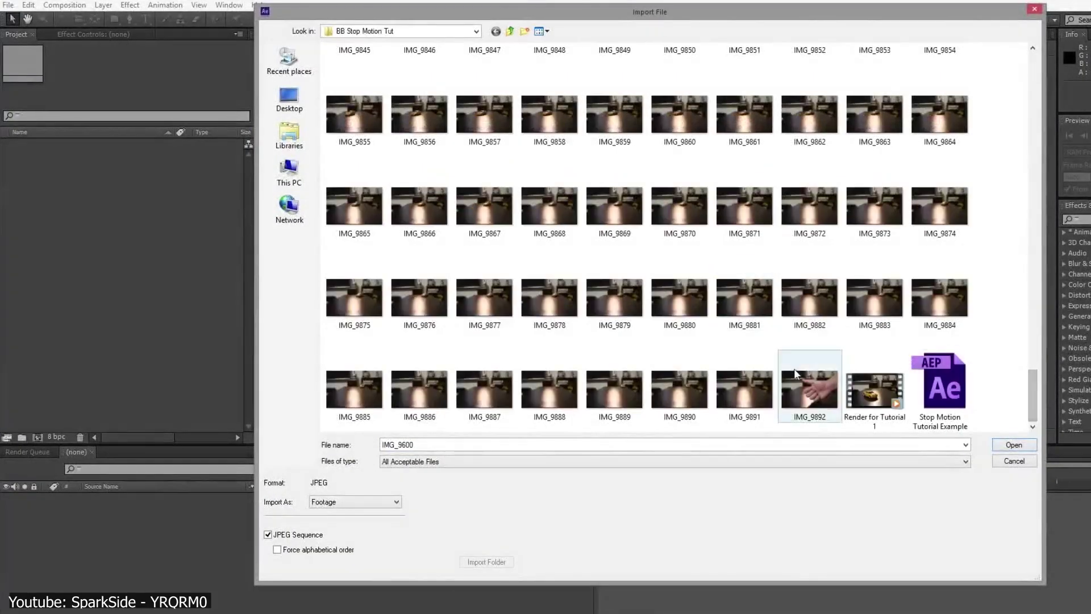
{"action": "left_click", "coordinate": [744, 392], "text": "shift"}
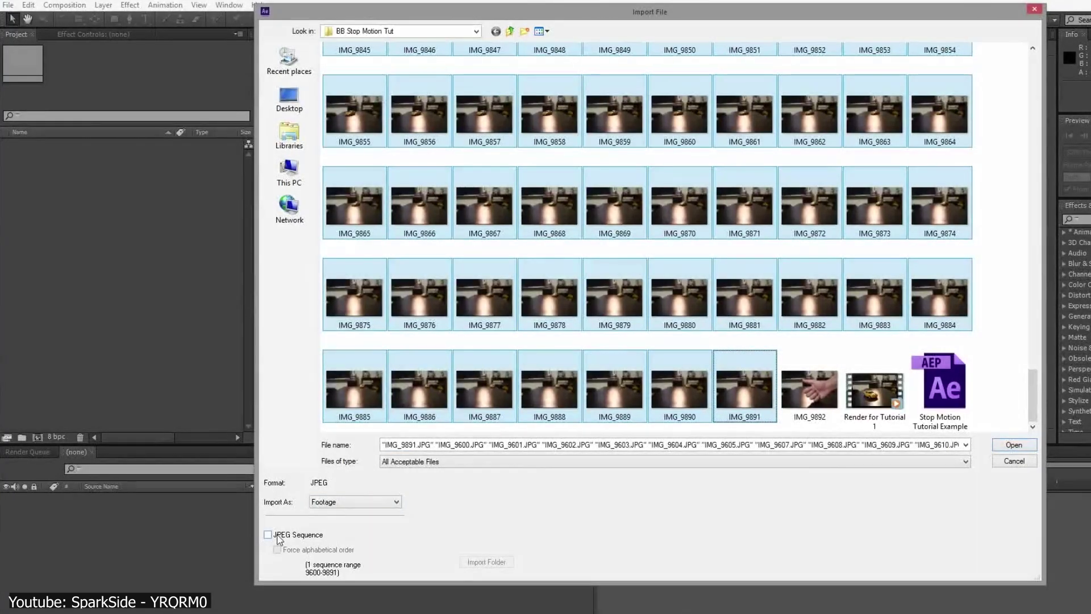
{"action": "left_click", "coordinate": [1014, 445]}
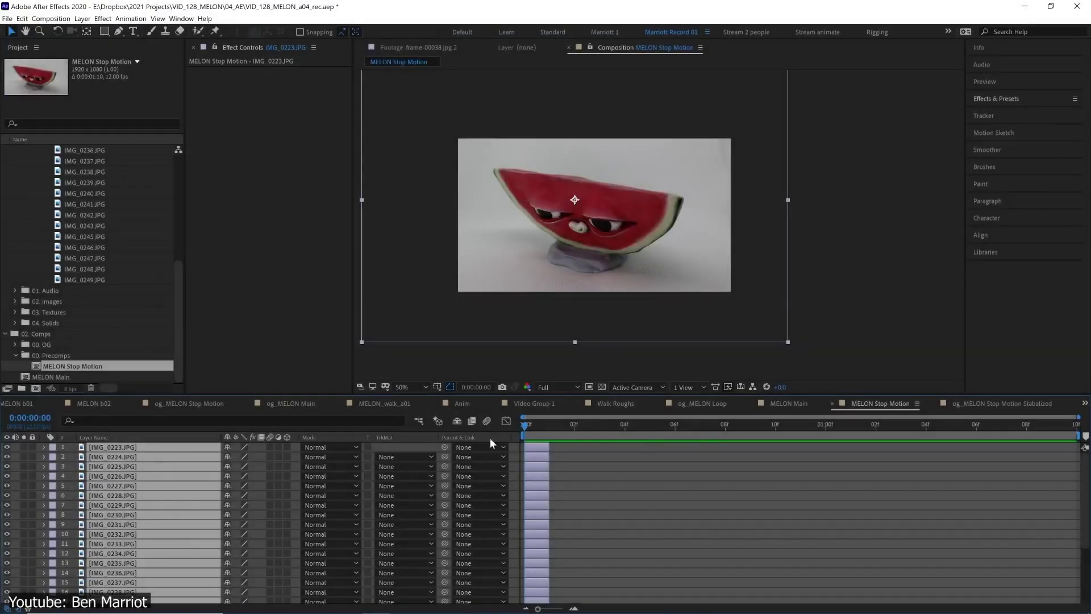
- Sequence the selected MELON Stop Motion layers end to end and preview the animation
{"action": "right_click", "coordinate": [537, 447]}
{"action": "mouse_move", "coordinate": [657, 333]}
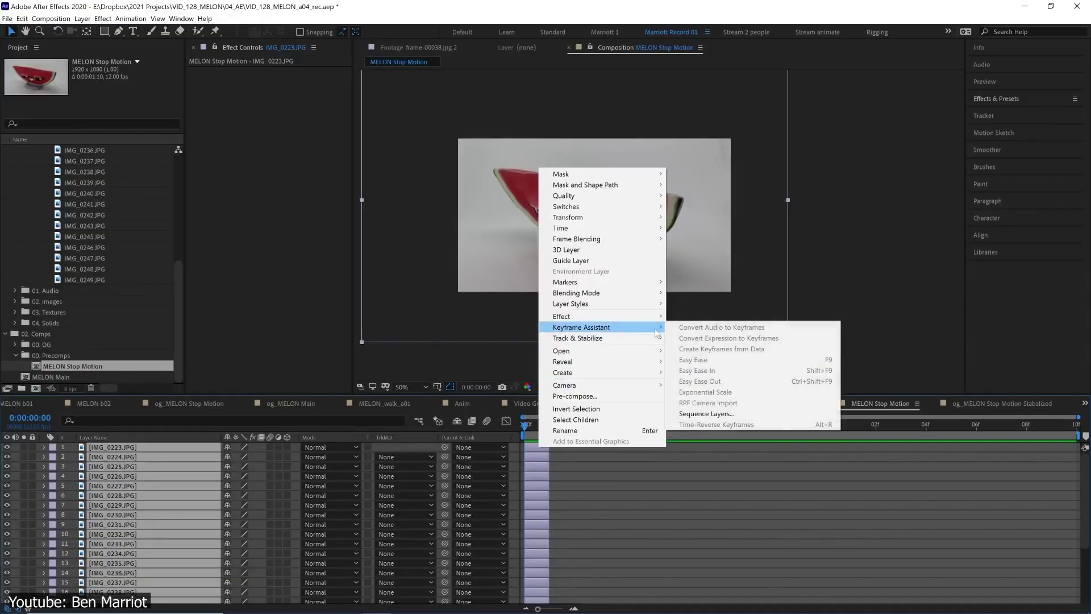
{"action": "left_click", "coordinate": [719, 416]}
{"action": "left_click", "coordinate": [728, 497]}
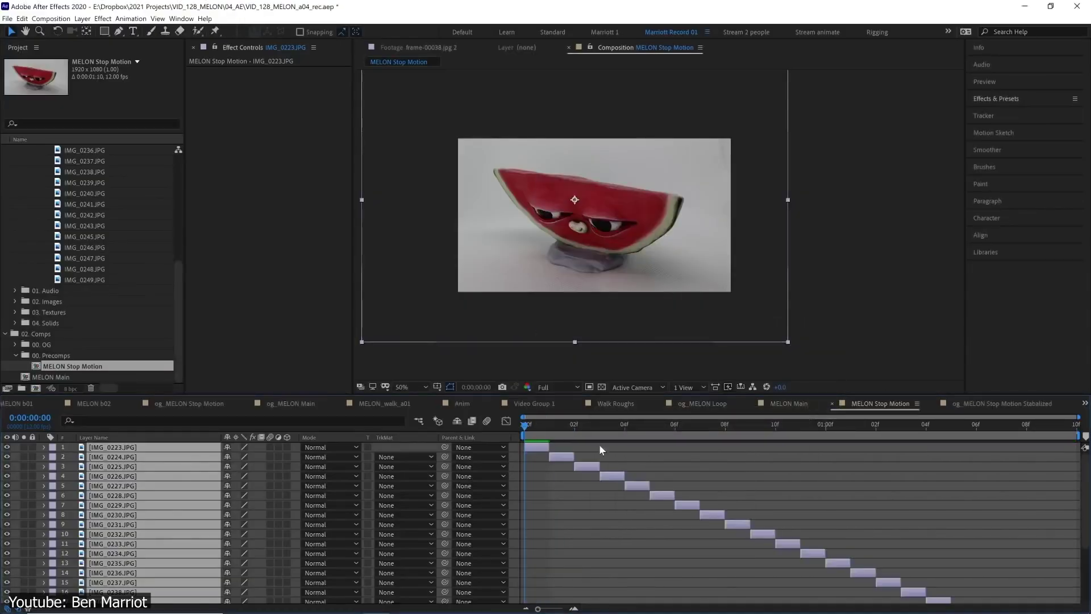
{"action": "key", "text": "space"}
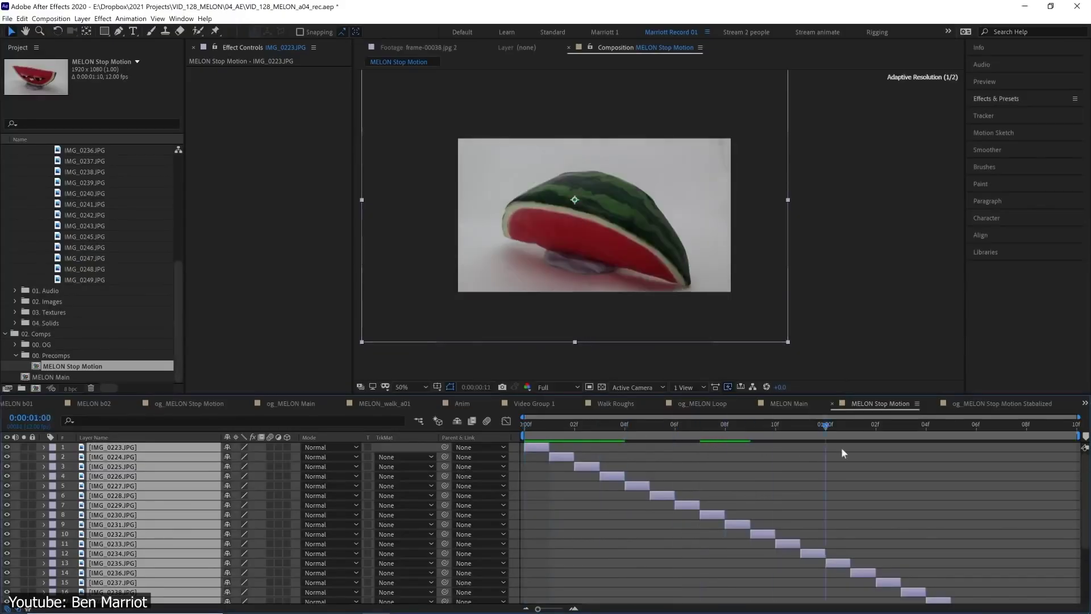
{"action": "key", "text": "space"}
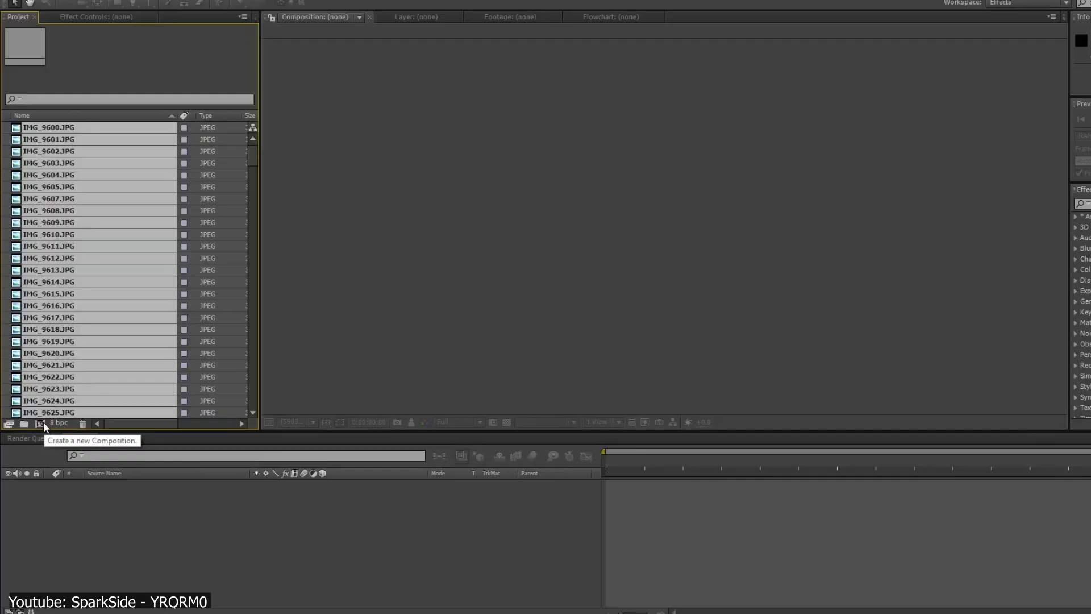
- Build the IMG_9600 composition from the selected photos, setting the still duration with Sequence Layers on
{"action": "left_click", "coordinate": [41, 423]}
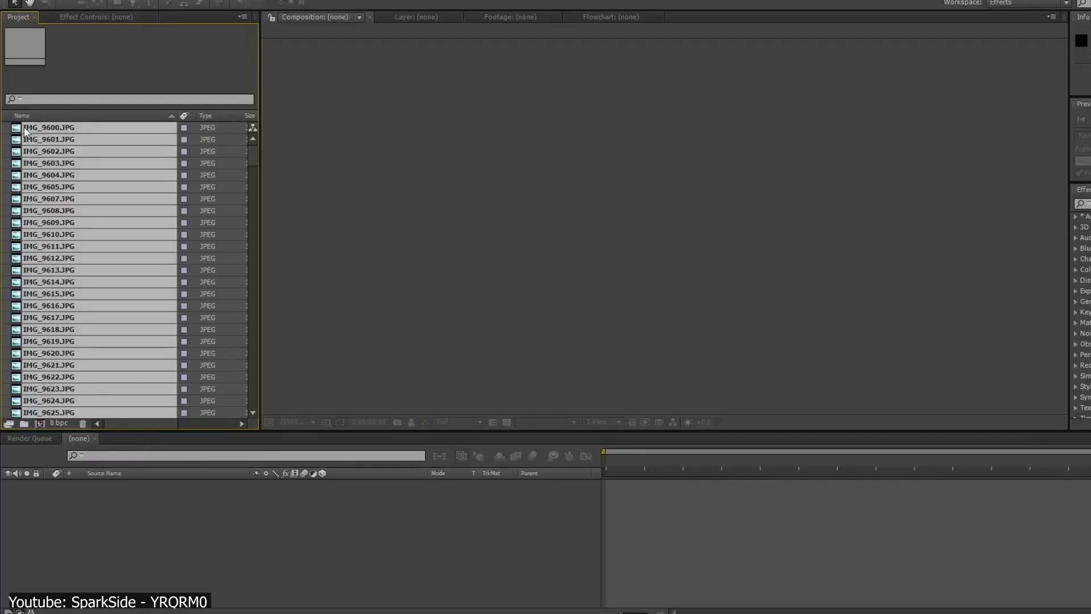
{"action": "left_click_drag", "start_coordinate": [54, 423], "coordinate": [43, 419]}
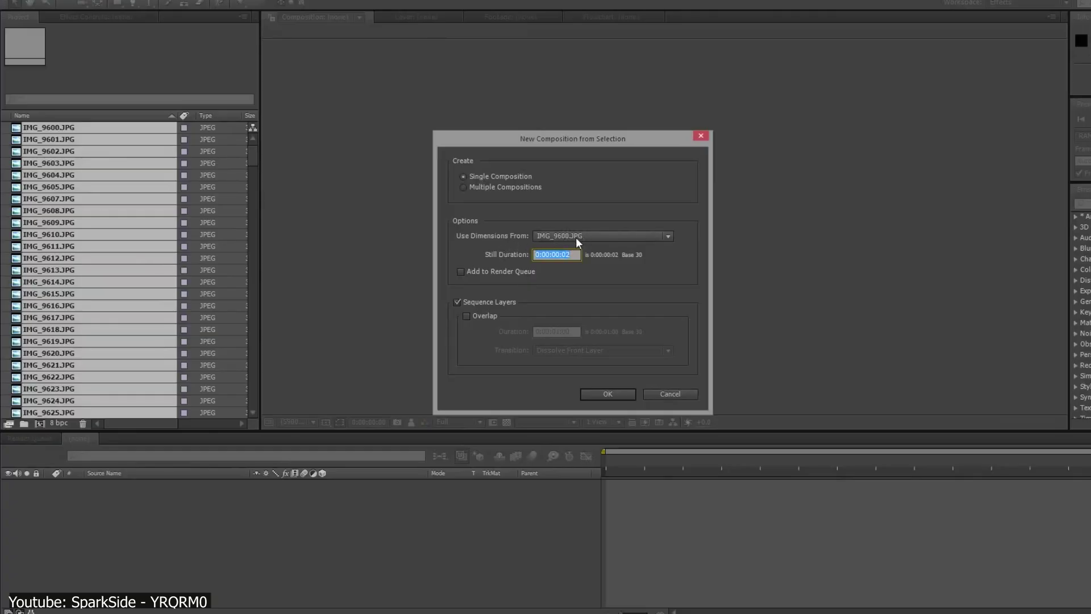
{"action": "left_click", "coordinate": [577, 257]}
{"action": "left_click", "coordinate": [607, 393]}
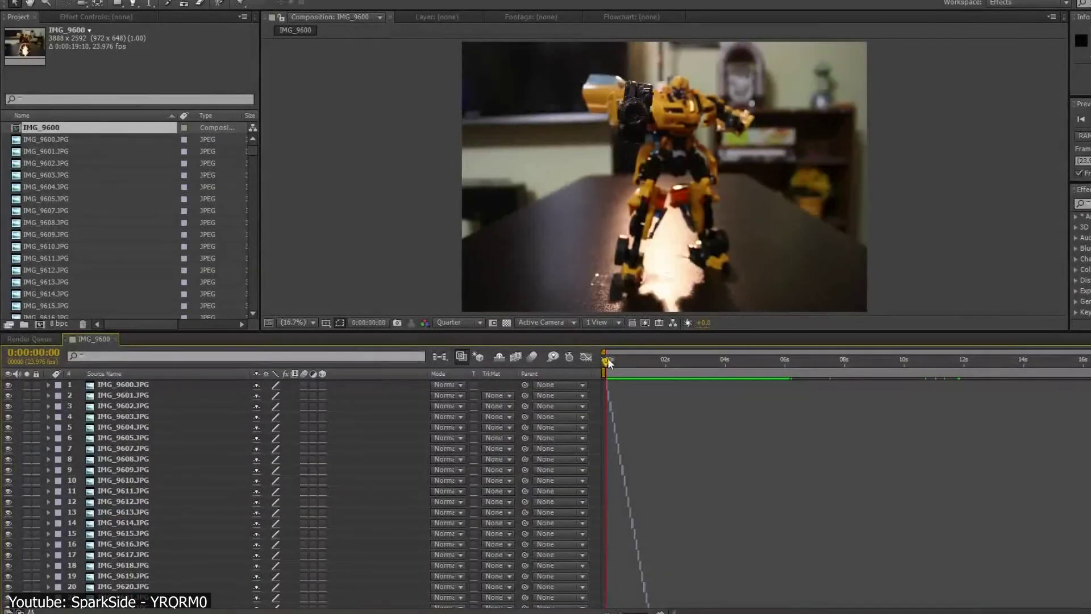
- Scrub through the first frames of the robot photo sequence
{"action": "mouse_move", "coordinate": [608, 361]}
{"action": "left_mouse_down"}
{"action": "mouse_move", "coordinate": [676, 371]}
{"action": "mouse_move", "coordinate": [591, 356]}
{"action": "left_mouse_up"}
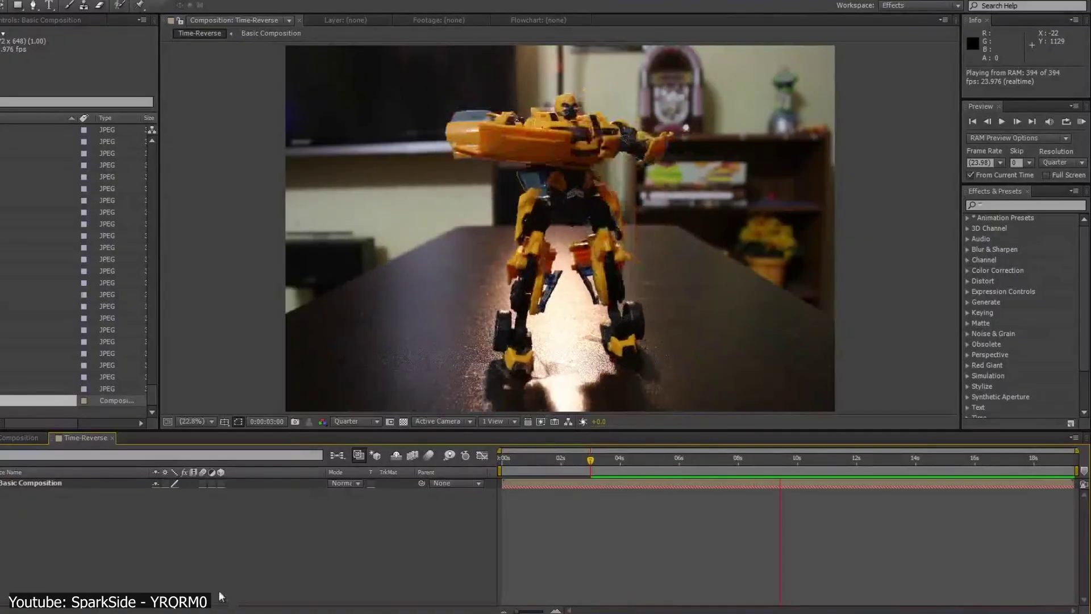
- Stop the preview and scrub the Basic Composition layer between about 7:22 and 6:18
{"action": "left_click", "coordinate": [465, 377]}
{"action": "left_click_drag", "start_coordinate": [632, 469], "coordinate": [729, 478]}
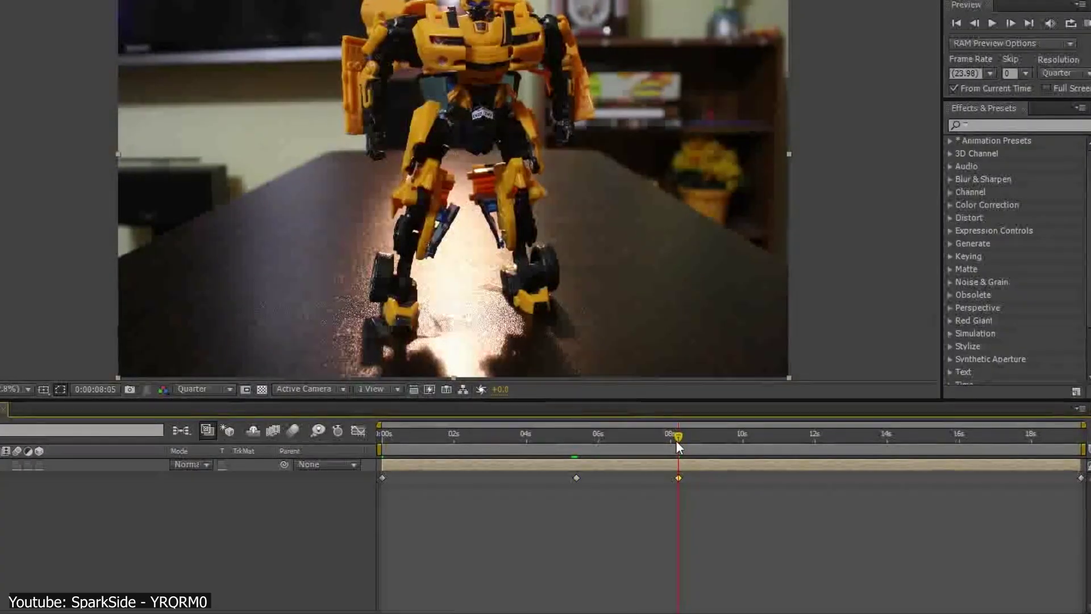
{"action": "left_click_drag", "start_coordinate": [744, 463], "coordinate": [732, 460]}
{"action": "left_click_drag", "start_coordinate": [662, 436], "coordinate": [748, 480]}
- Move the later time keyframes earlier and preview from about 5:20
{"action": "left_click_drag", "start_coordinate": [663, 476], "coordinate": [959, 502]}
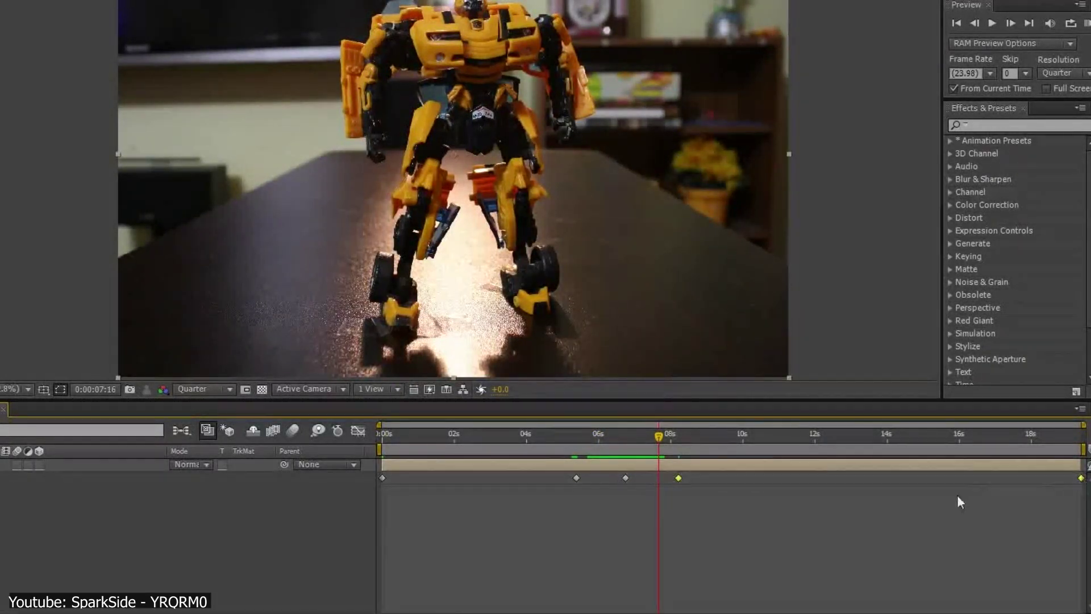
{"action": "left_click", "coordinate": [625, 478]}
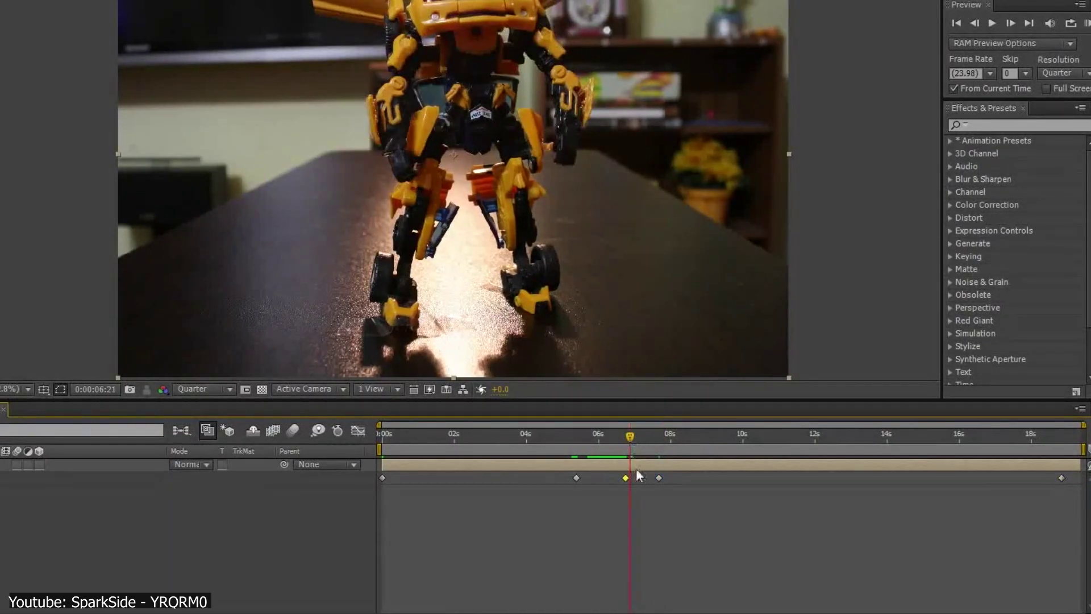
{"action": "mouse_move", "coordinate": [632, 449]}
{"action": "left_mouse_down"}
{"action": "mouse_move", "coordinate": [591, 442]}
{"action": "mouse_move", "coordinate": [663, 442]}
{"action": "mouse_move", "coordinate": [627, 442]}
{"action": "mouse_move", "coordinate": [647, 435]}
{"action": "left_mouse_up"}
{"action": "key", "text": "KP_0"}
{"action": "key", "text": "KP_0"}
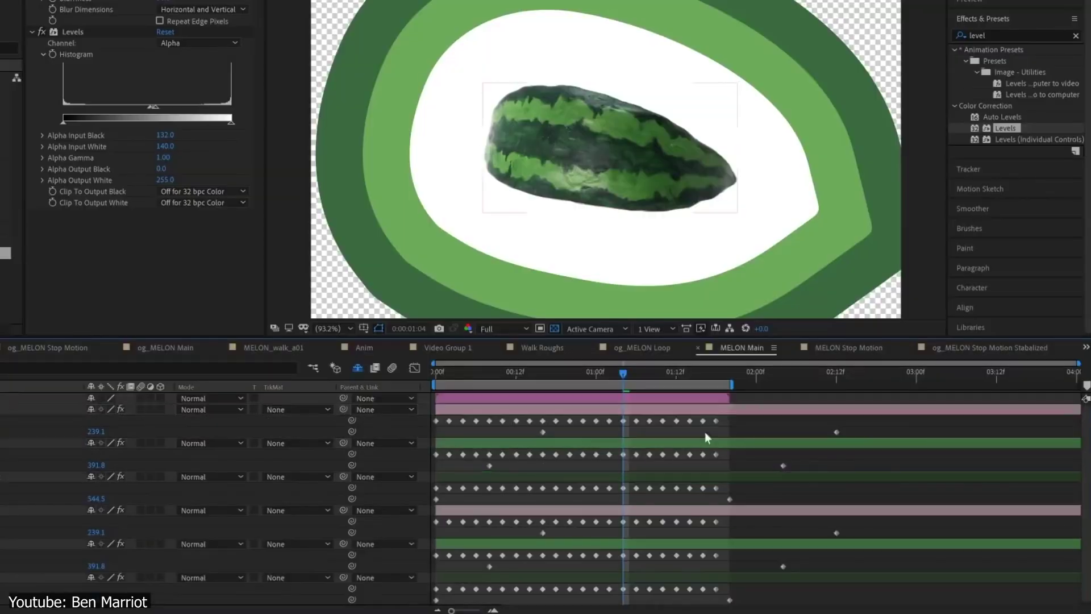
- Shift two ring-layer keyframes later in MELON Main and play back to check the timing
{"action": "left_click_drag", "start_coordinate": [538, 434], "coordinate": [534, 434]}
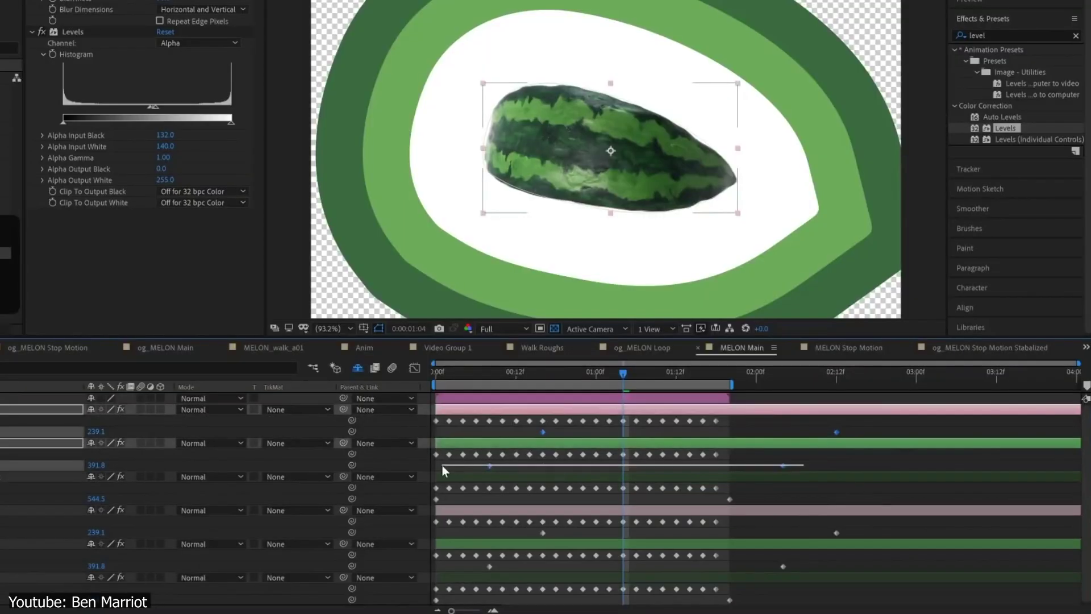
{"action": "left_click_drag", "start_coordinate": [502, 500], "coordinate": [583, 510]}
{"action": "key", "text": "space"}
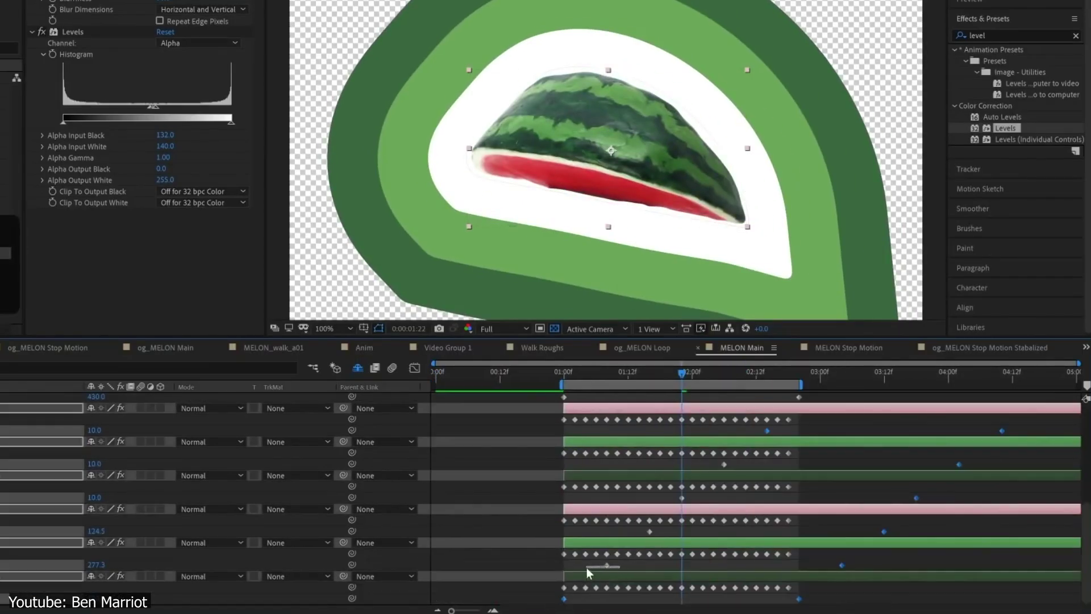
{"action": "scroll", "coordinate": [754, 451], "scroll_direction": "up", "scroll_amount": 1}
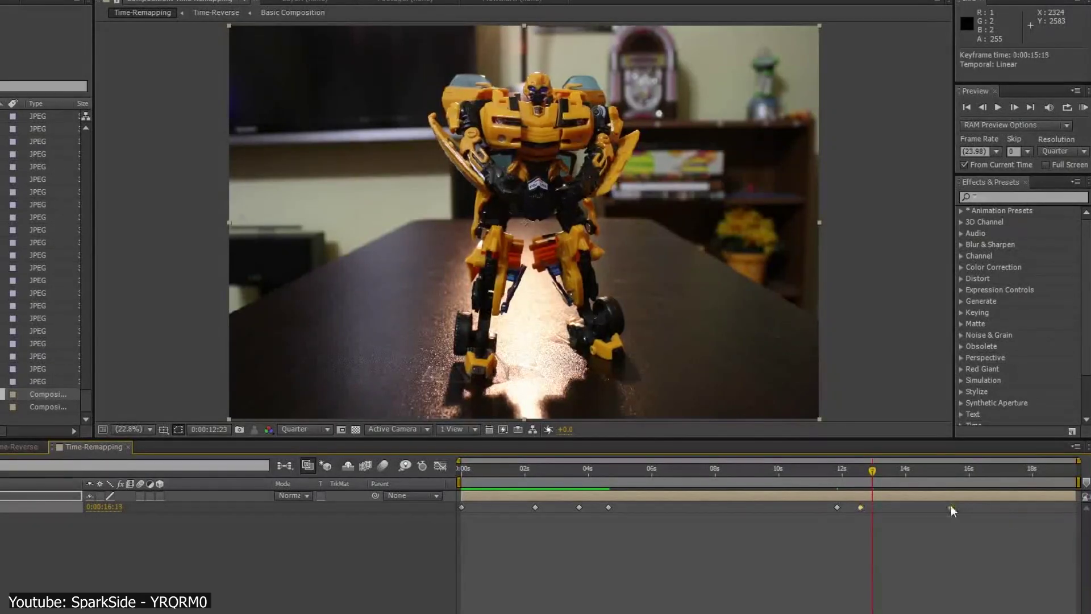
- Nudge two time-remap keyframes earlier, then give the lines solid Venetian Blinds at 98% completion
{"action": "left_click_drag", "start_coordinate": [950, 507], "coordinate": [944, 506]}
{"action": "key", "text": "KP_0"}
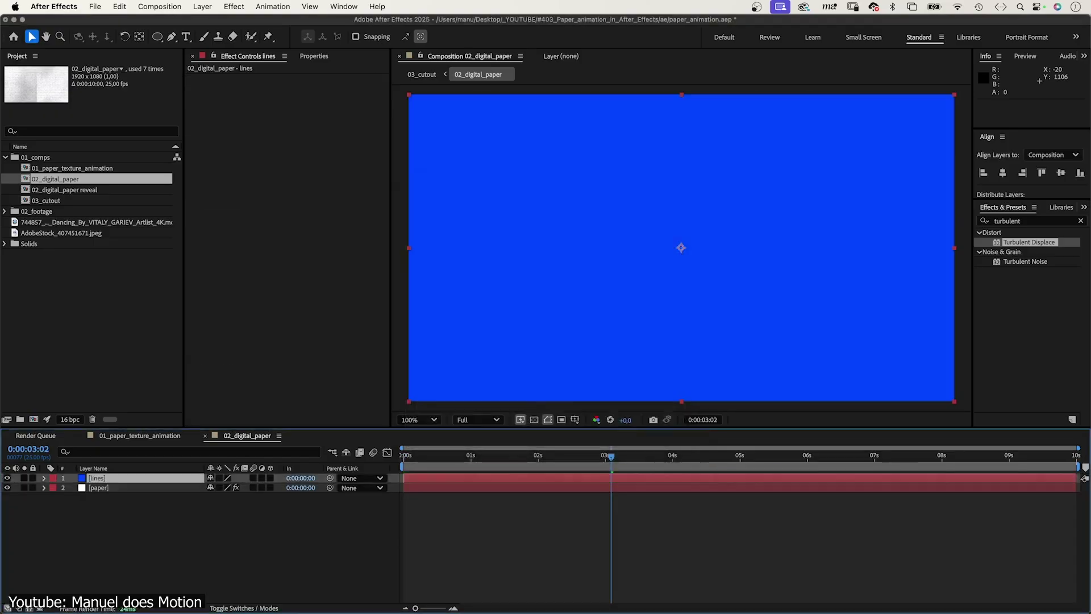
{"action": "type", "text": "venetian b"}
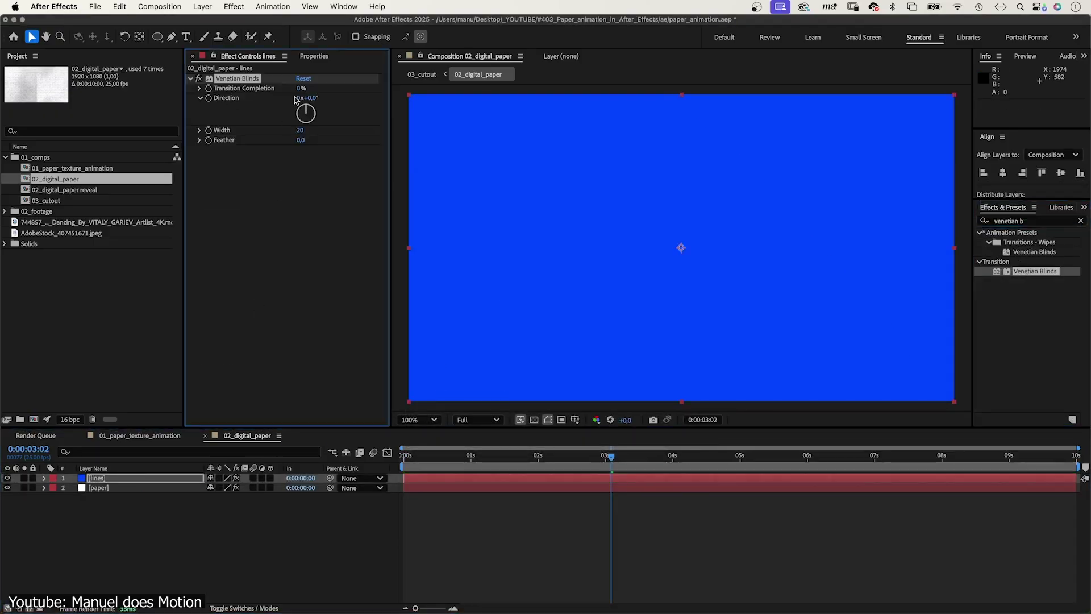
{"action": "type", "text": "98"}
{"action": "key", "text": "Return"}
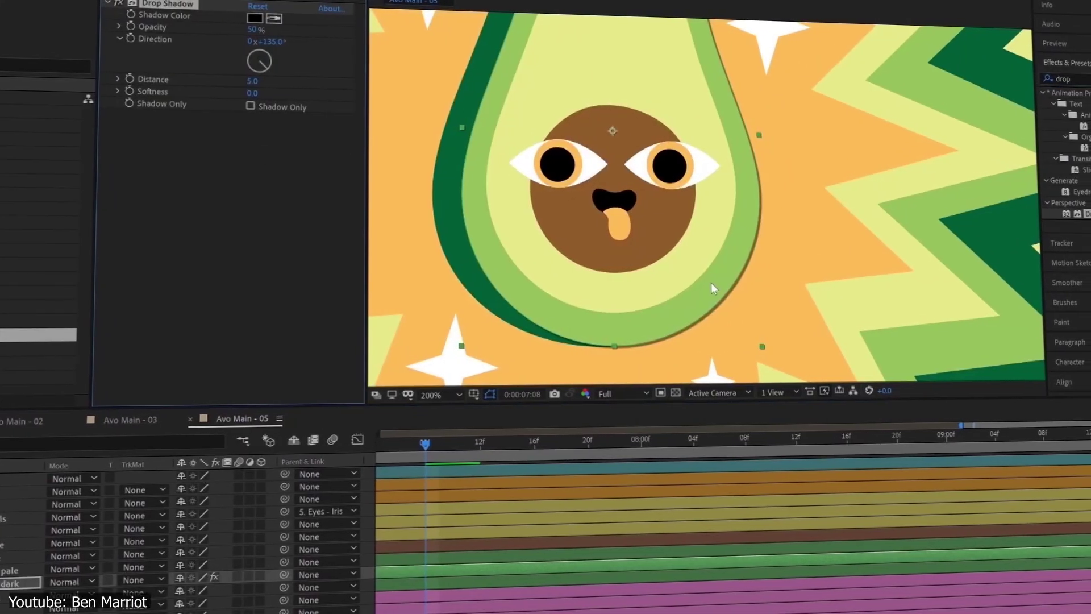
- Duplicate the avocado's Drop Shadow twice and switch off Drop Shadow 2 and 3
{"action": "key", "text": "ctrl+d"}
{"action": "key", "text": "ctrl+d"}
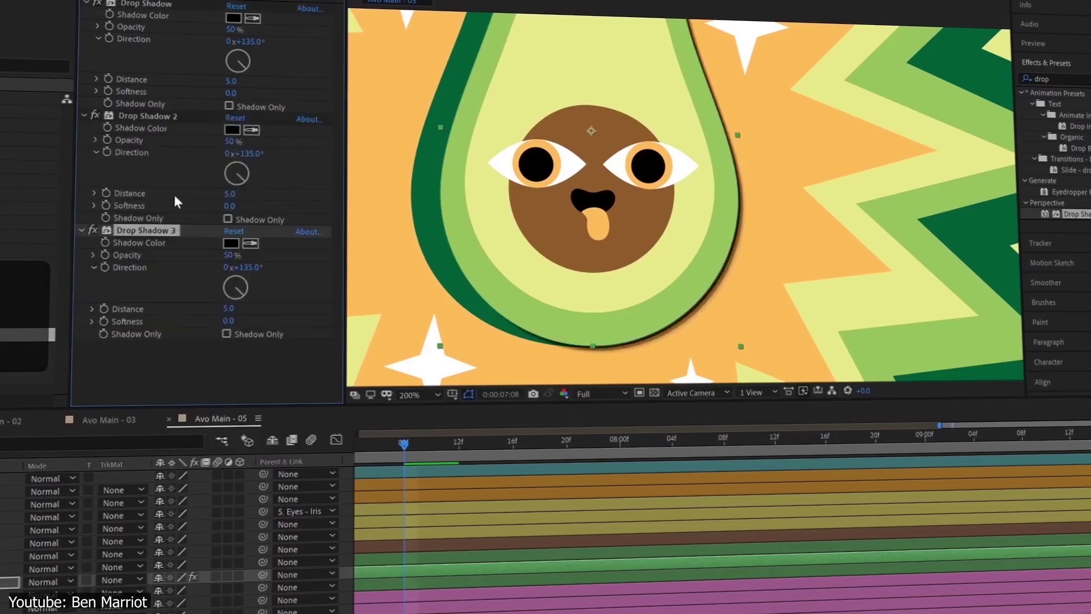
{"action": "left_click", "coordinate": [87, 230]}
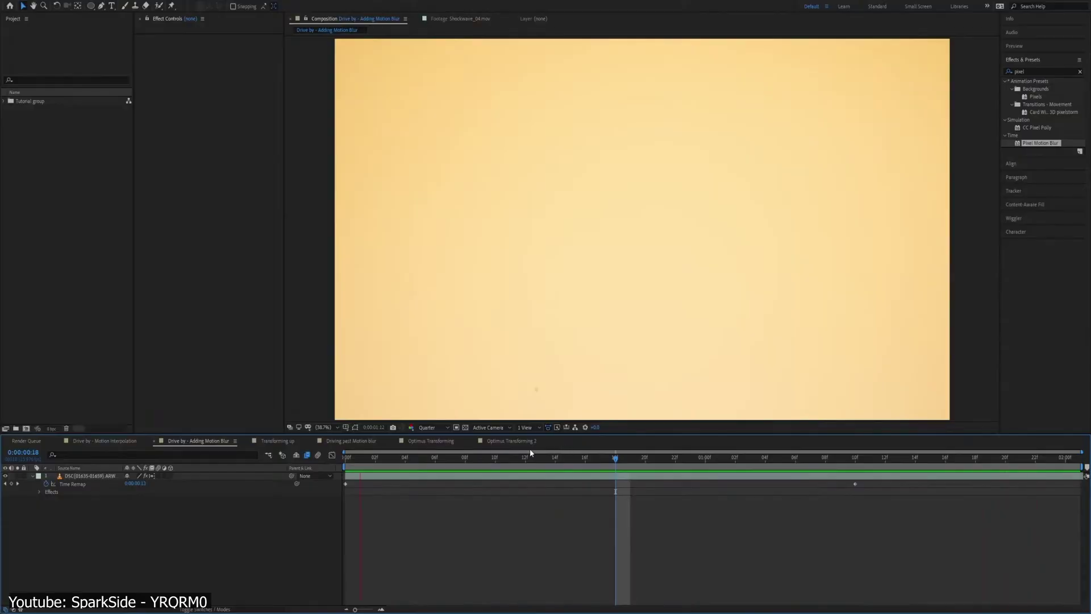
- Apply Pixel Motion Blur to the toy-car layer in Drive by - Motion Interpolation and step frames to check
{"action": "left_click_drag", "start_coordinate": [518, 456], "coordinate": [586, 473]}
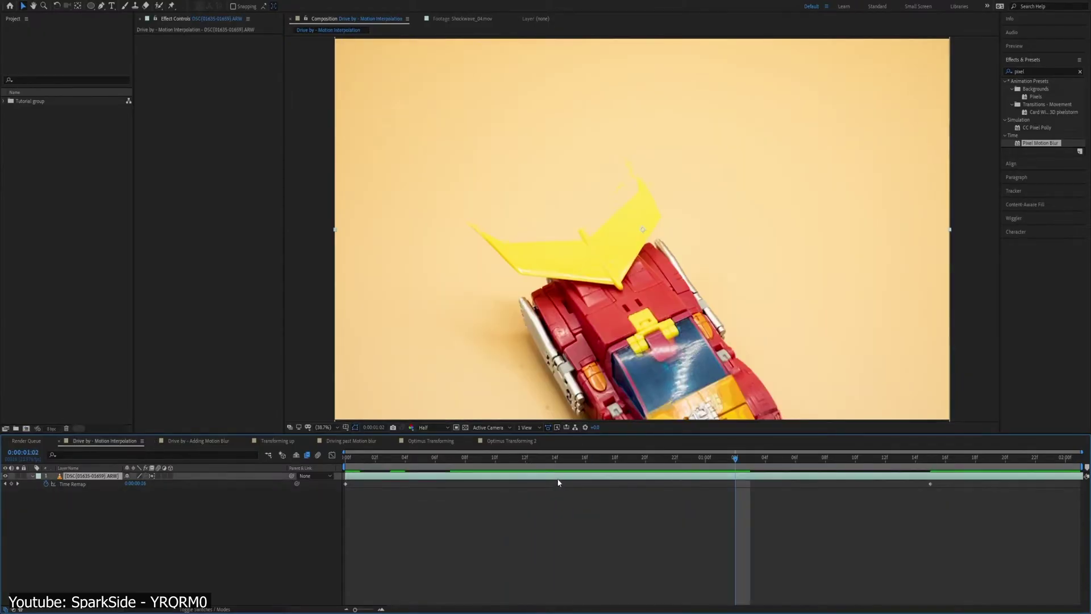
{"action": "left_click", "coordinate": [551, 467]}
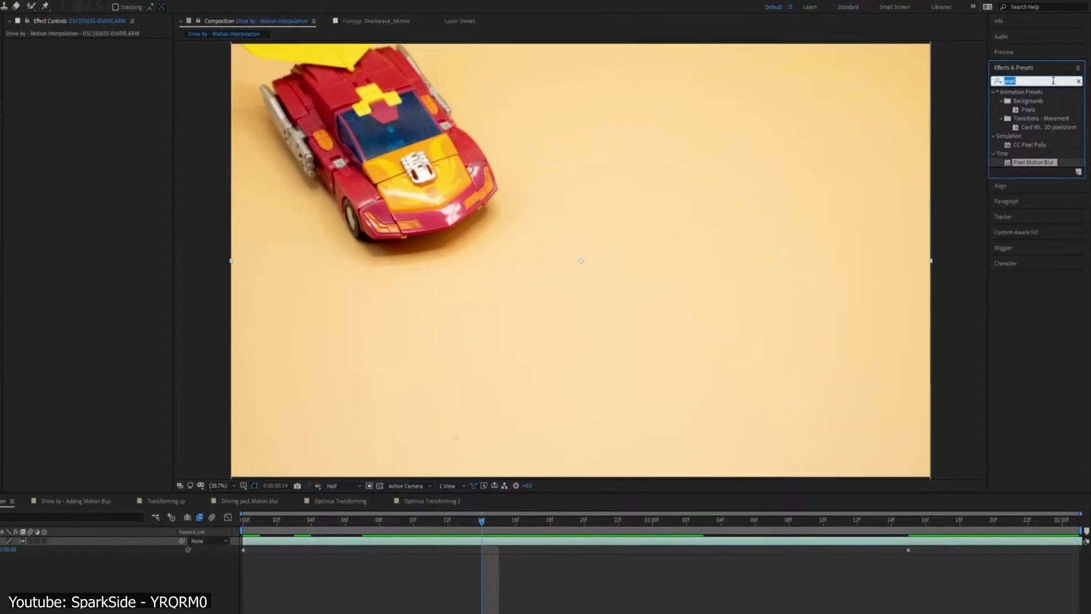
{"action": "type", "text": "pixel"}
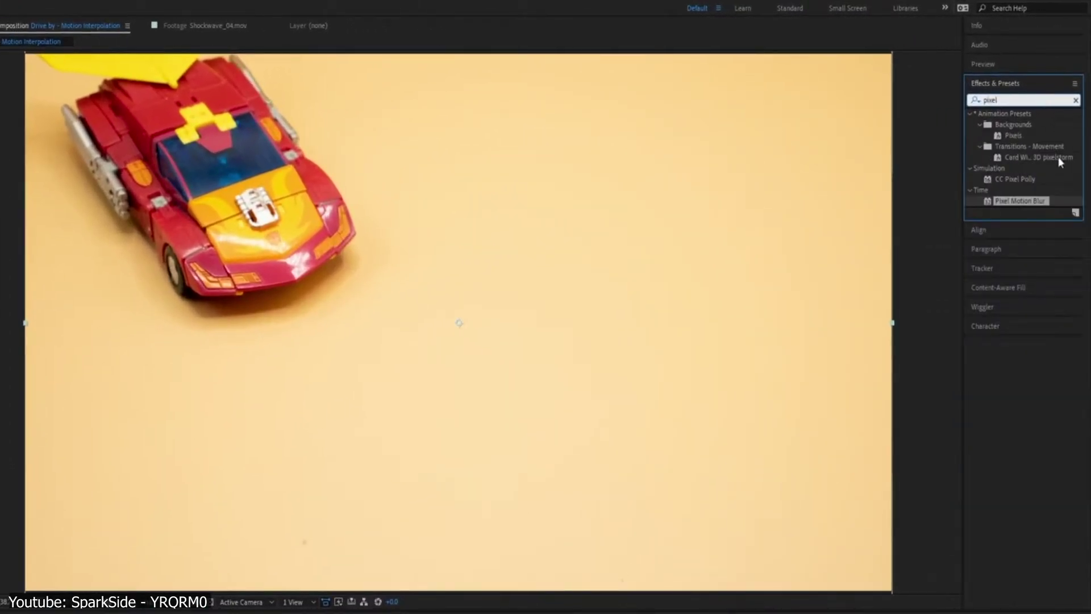
{"action": "left_click_drag", "start_coordinate": [1015, 200], "coordinate": [477, 261]}
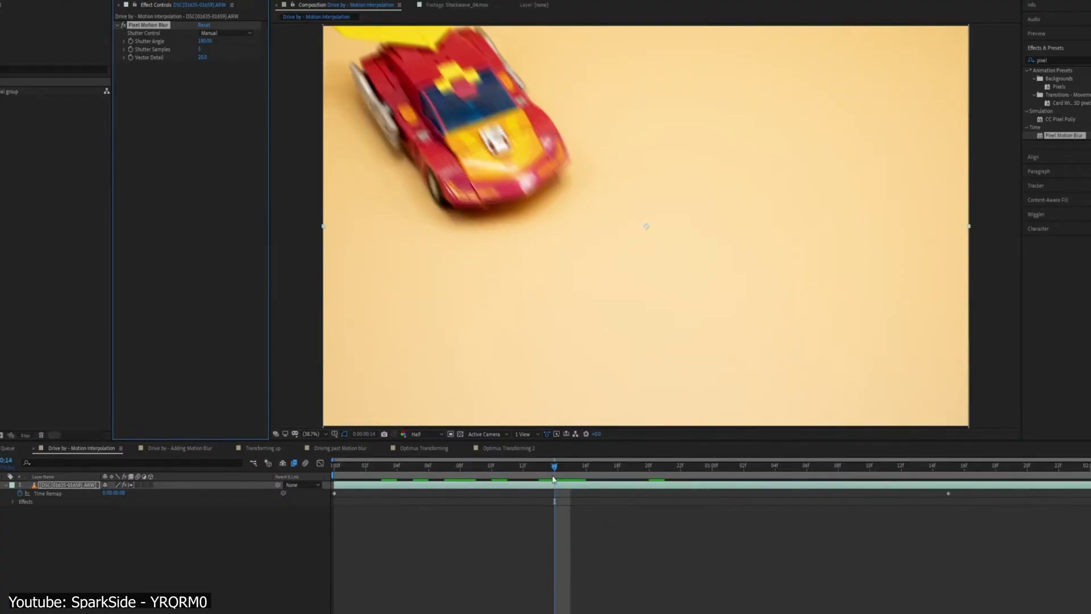
{"action": "key", "text": "Page_Down"}
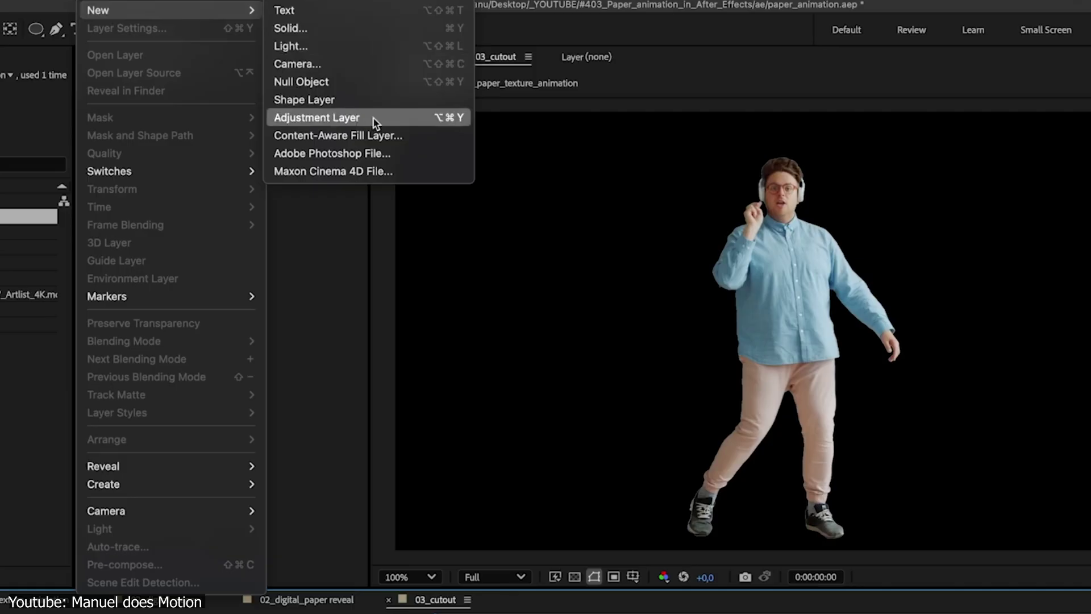
- Add a Posterize Time adjustment layer to the cutout comp and a Curves adjustment layer to the melon comp
{"action": "left_click", "coordinate": [317, 117]}
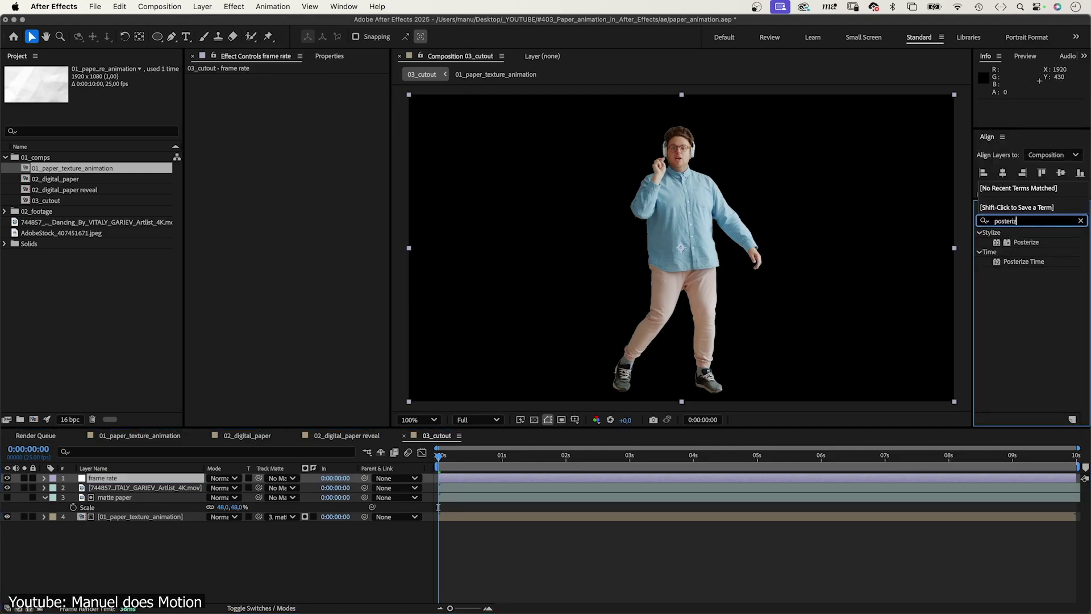
{"action": "left_click_drag", "start_coordinate": [998, 261], "coordinate": [406, 427]}
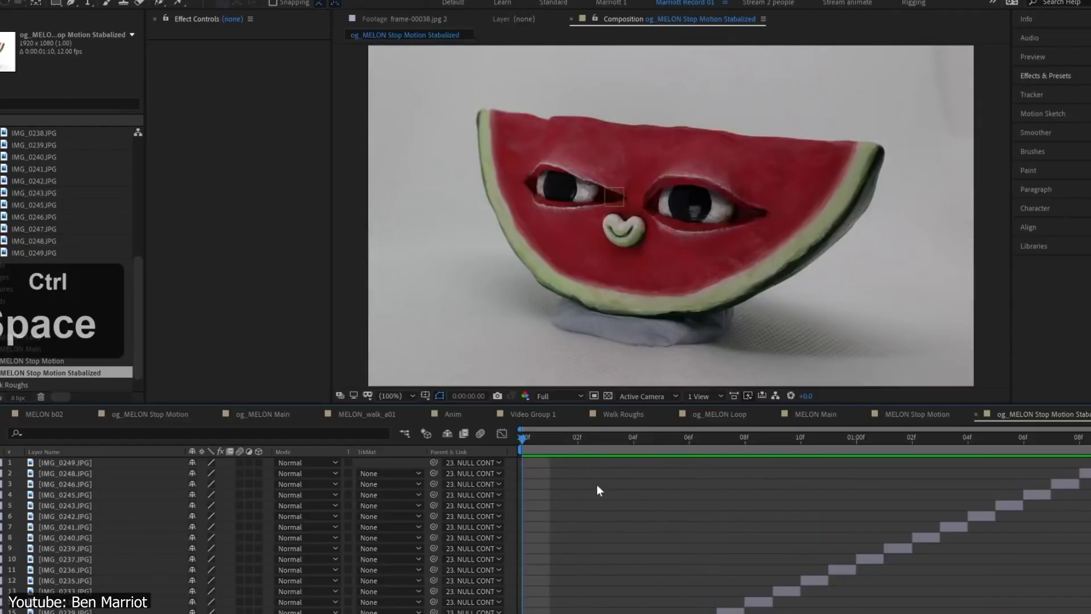
{"action": "key", "text": "ctrl+alt+y"}
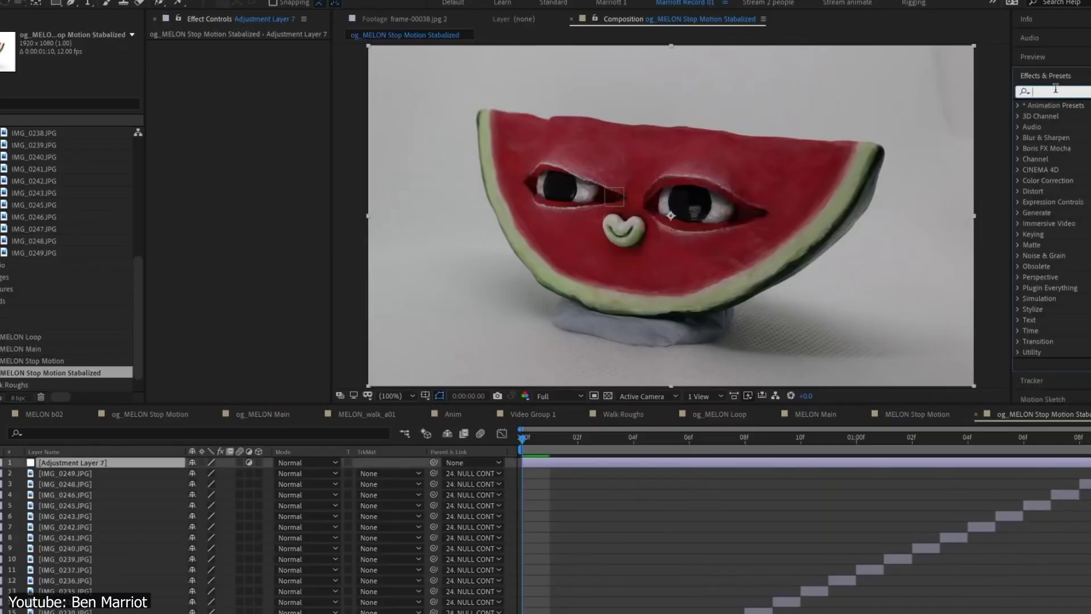
{"action": "type", "text": "curv"}
{"action": "left_click_drag", "start_coordinate": [1067, 159], "coordinate": [260, 124]}
{"action": "key", "text": "space"}
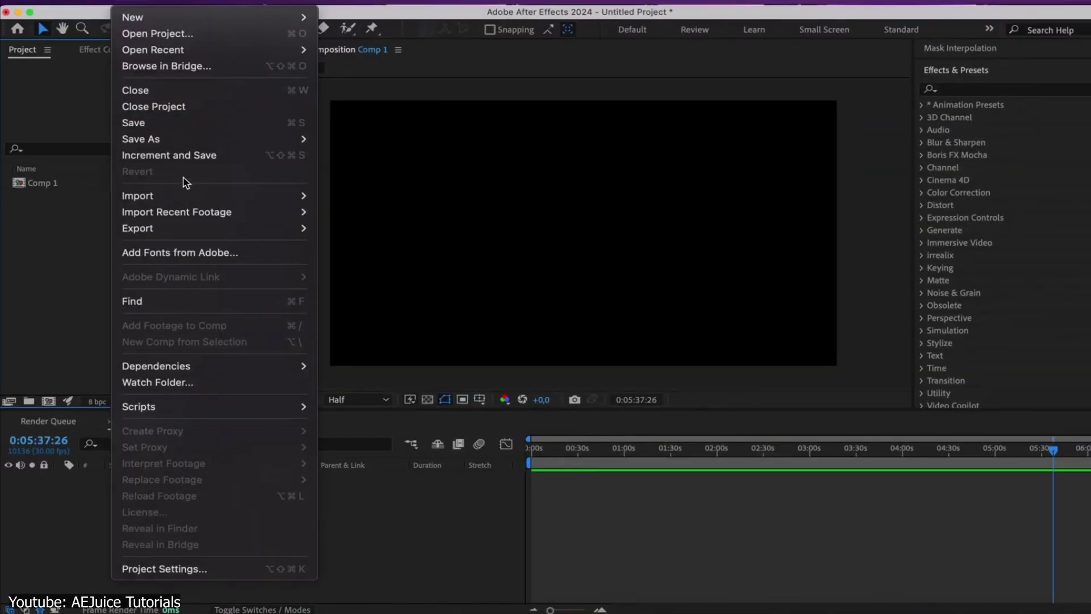
- Import sample audio.mp3 and drag it from the Project panel into Comp 1
{"action": "mouse_move", "coordinate": [193, 195]}
{"action": "left_click", "coordinate": [367, 196]}
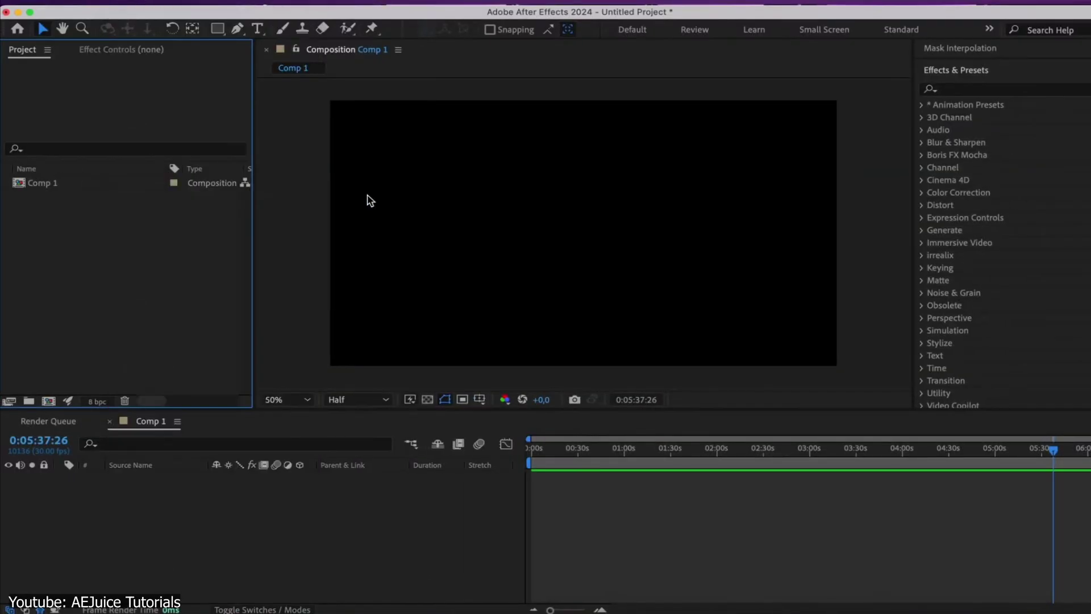
{"action": "left_click", "coordinate": [624, 132]}
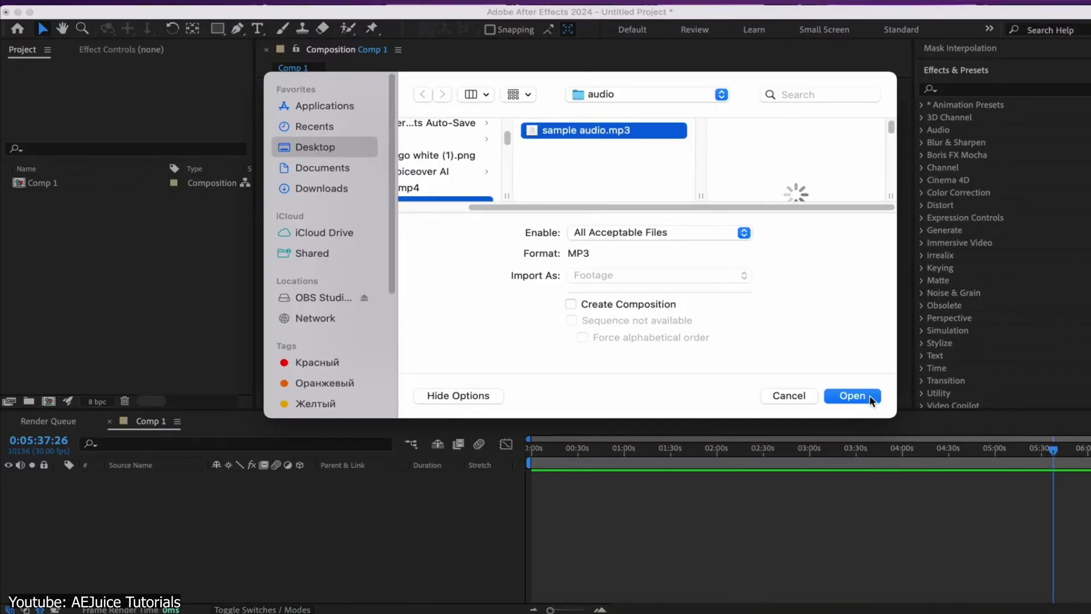
{"action": "left_click", "coordinate": [852, 396]}
{"action": "left_click_drag", "start_coordinate": [90, 196], "coordinate": [232, 534]}
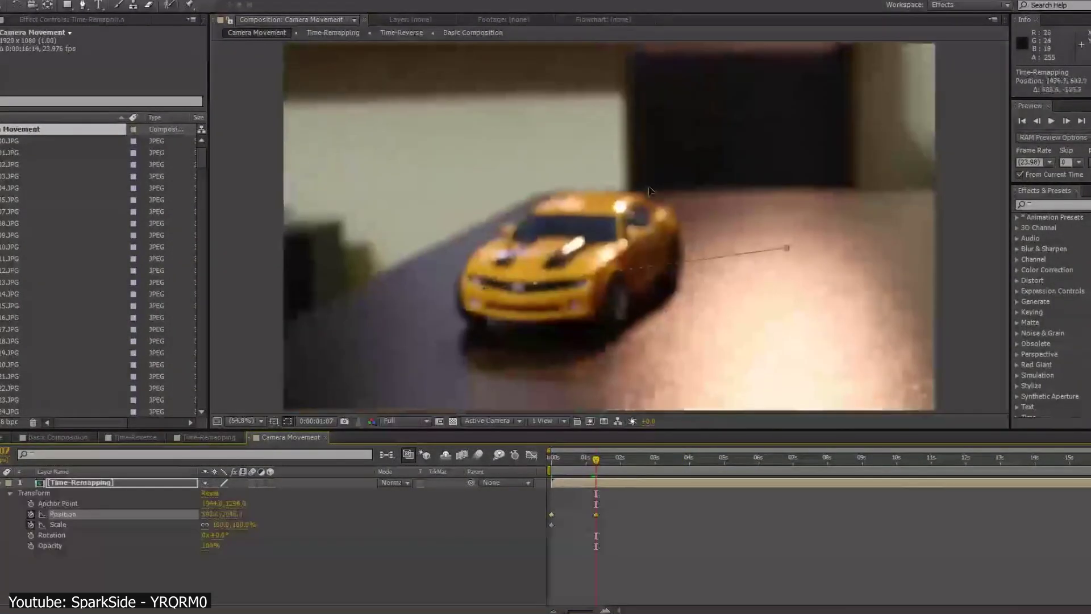
- Reposition the footage, then add a Position keyframe recentring it at about 2 seconds
{"action": "left_click_drag", "start_coordinate": [733, 318], "coordinate": [631, 194]}
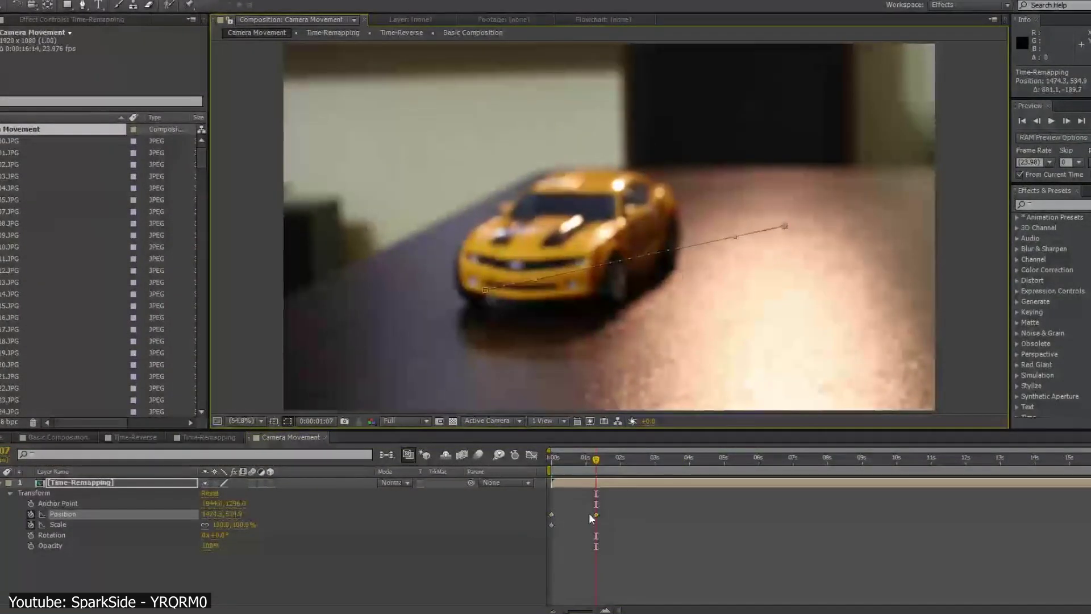
{"action": "left_click", "coordinate": [633, 463]}
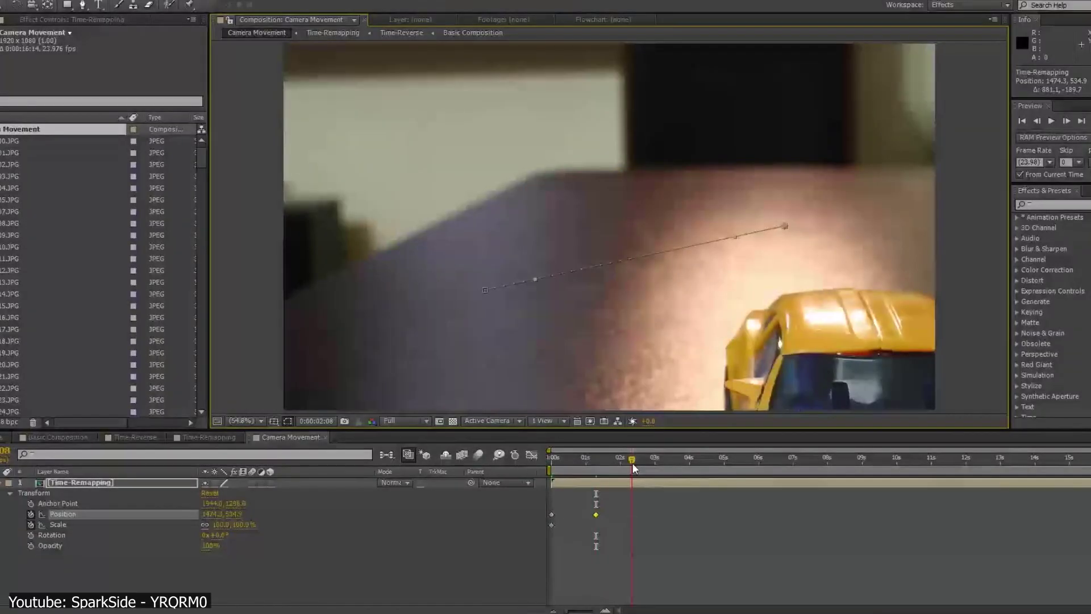
{"action": "left_click_drag", "start_coordinate": [813, 369], "coordinate": [528, 129]}
- Pan the footage onto the robot's head, then scale it down at 4s 3f
{"action": "left_click", "coordinate": [681, 460]}
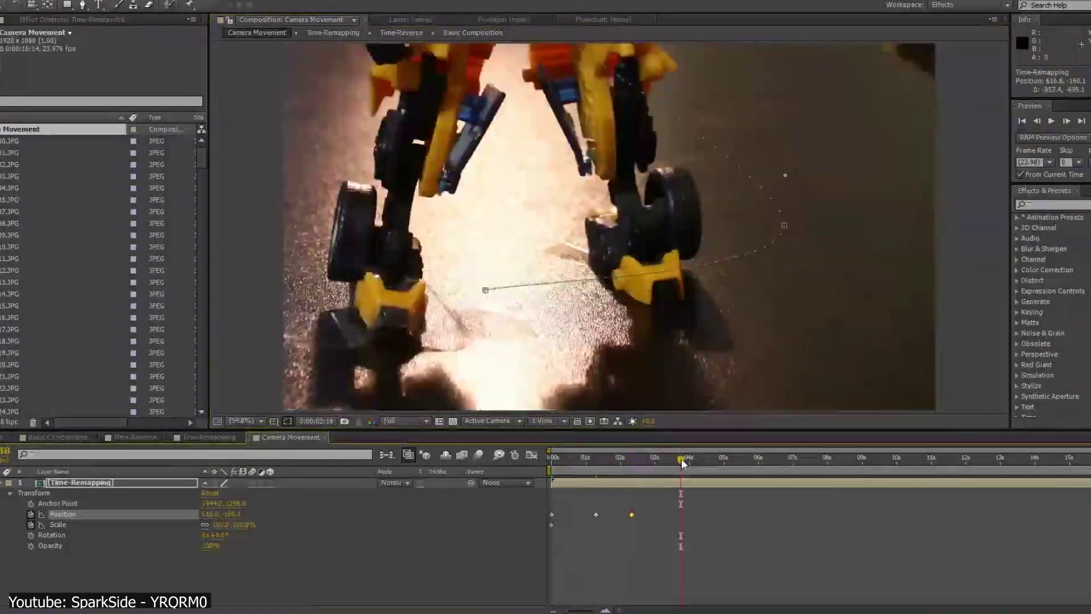
{"action": "mouse_move", "coordinate": [683, 463]}
{"action": "left_mouse_down"}
{"action": "mouse_move", "coordinate": [662, 458]}
{"action": "mouse_move", "coordinate": [677, 461]}
{"action": "left_mouse_up"}
{"action": "left_click_drag", "start_coordinate": [662, 147], "coordinate": [748, 602]}
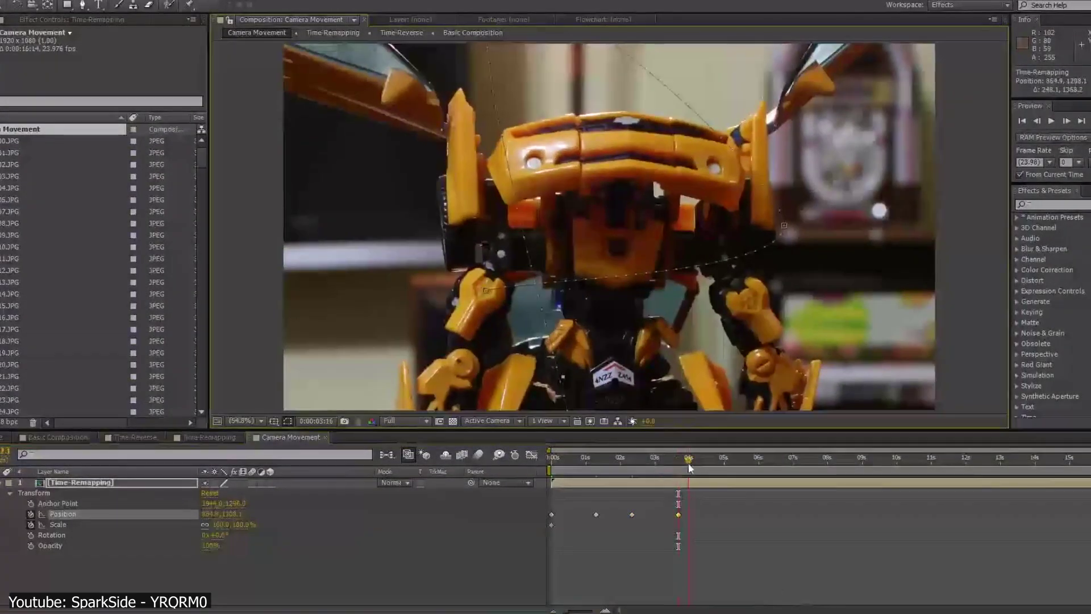
{"action": "left_click_drag", "start_coordinate": [688, 463], "coordinate": [695, 465]}
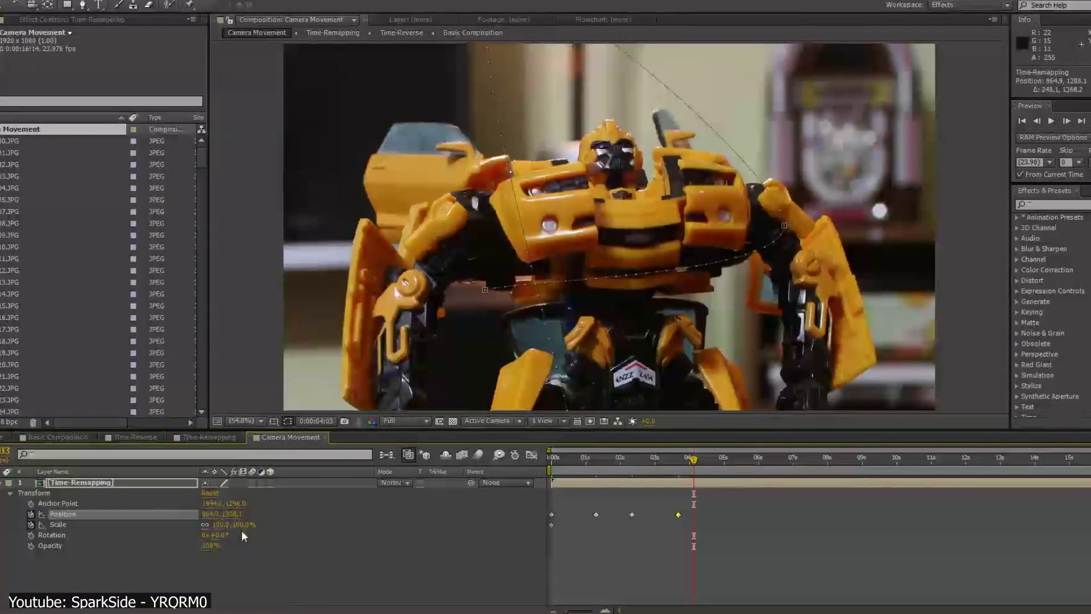
{"action": "left_click_drag", "start_coordinate": [240, 530], "coordinate": [231, 531]}
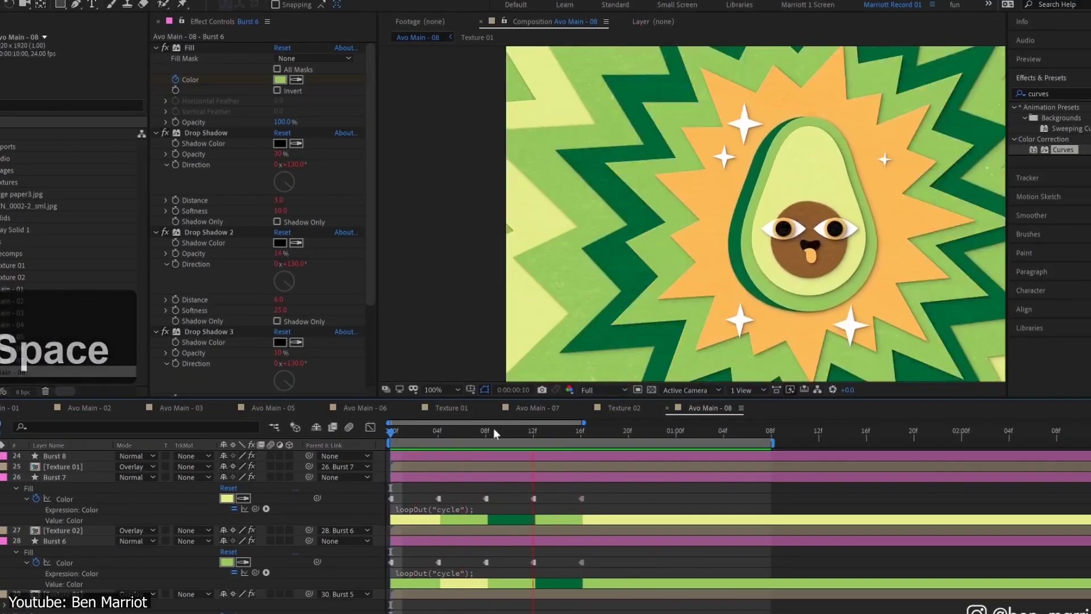
- At frame 9, set Burst 7's Wiggle Paths 1 Size to 30 and preview playback
{"action": "left_click", "coordinate": [493, 432]}
{"action": "left_click", "coordinate": [62, 477]}
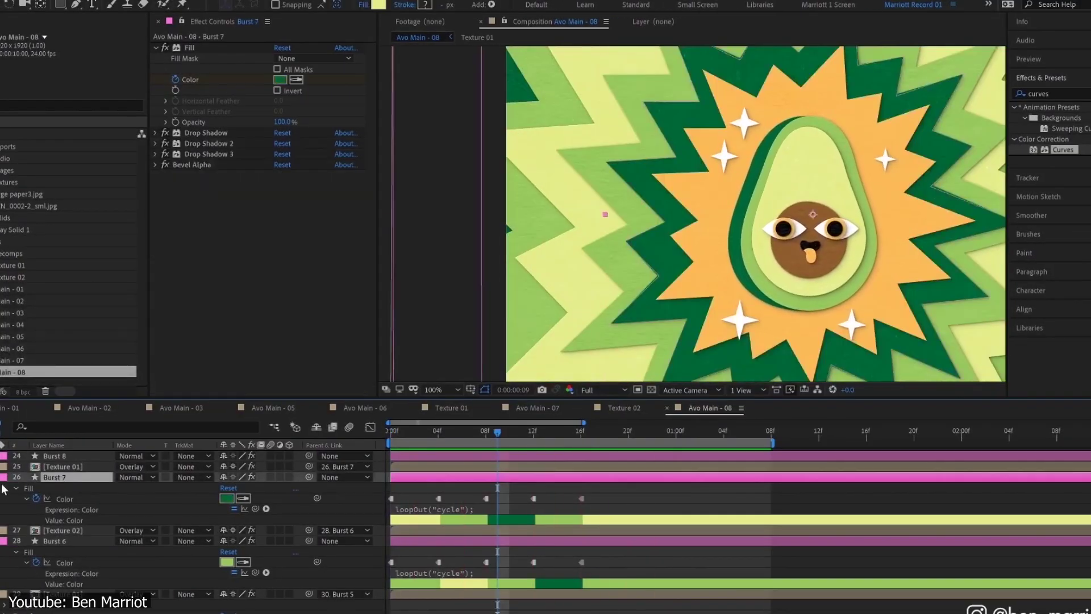
{"action": "left_click", "coordinate": [2, 477]}
{"action": "left_click", "coordinate": [5, 466]}
{"action": "left_click", "coordinate": [34, 488]}
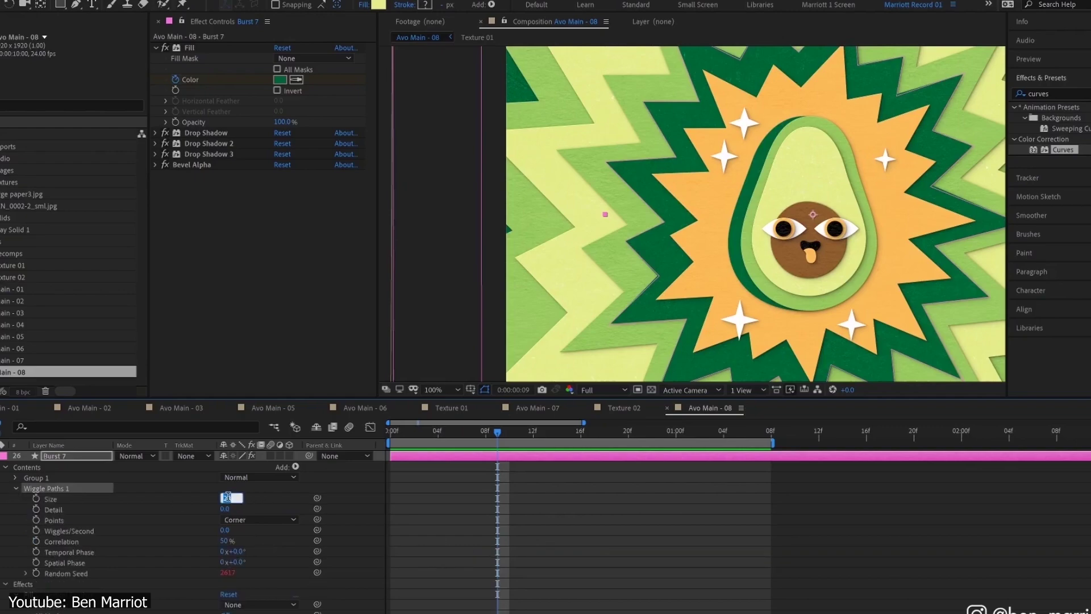
{"action": "left_click", "coordinate": [227, 497]}
{"action": "type", "text": "30"}
{"action": "key", "text": "space"}
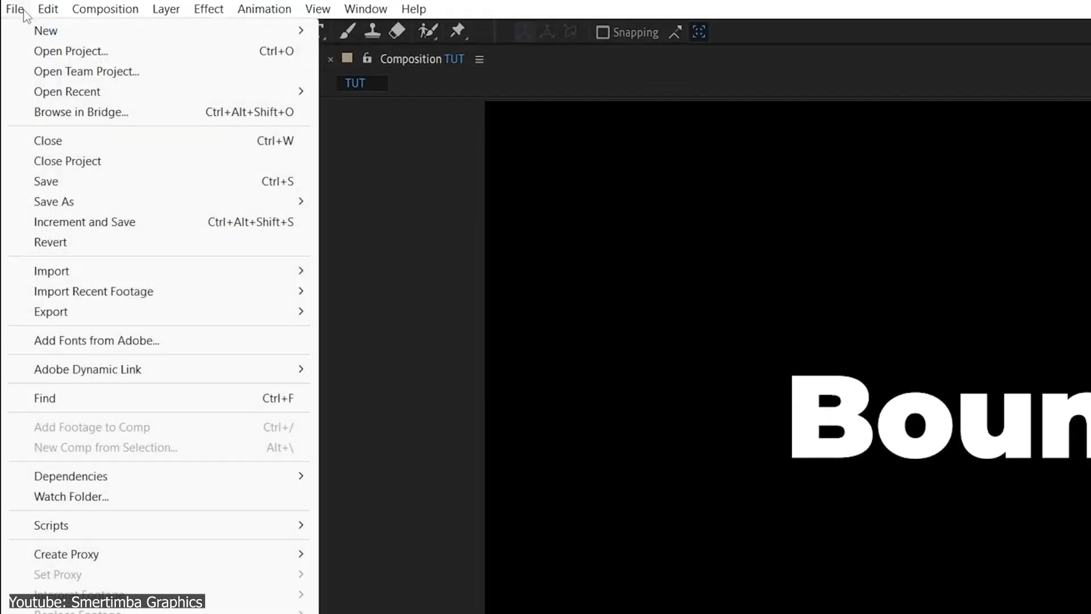
- Queue TUT with Best Settings and H.264 output to TUT.mp4, then start rendering
{"action": "mouse_move", "coordinate": [129, 314]}
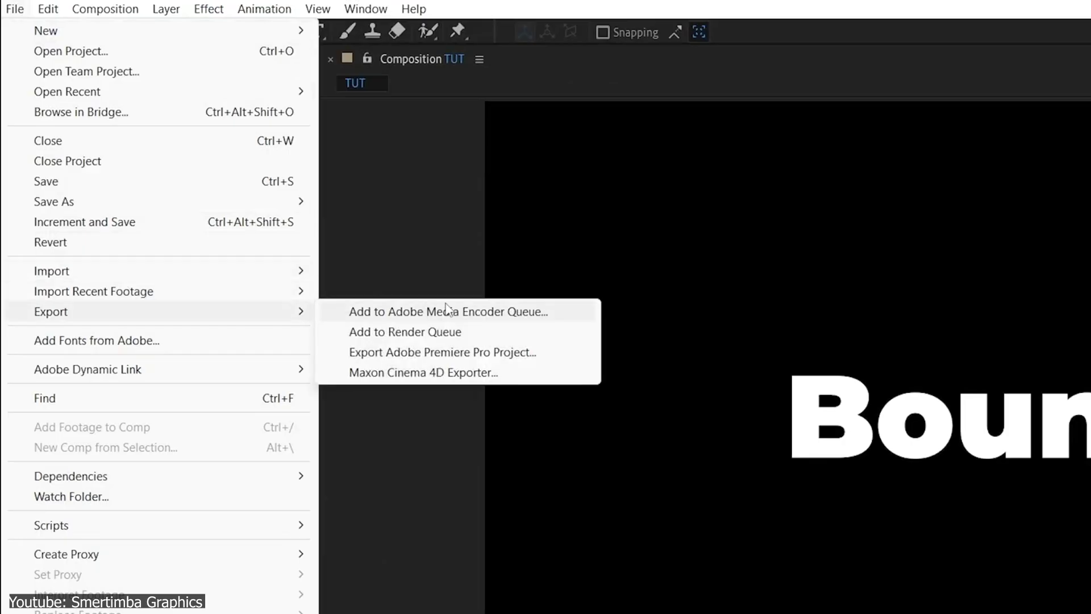
{"action": "left_click", "coordinate": [432, 335]}
{"action": "left_click", "coordinate": [111, 457]}
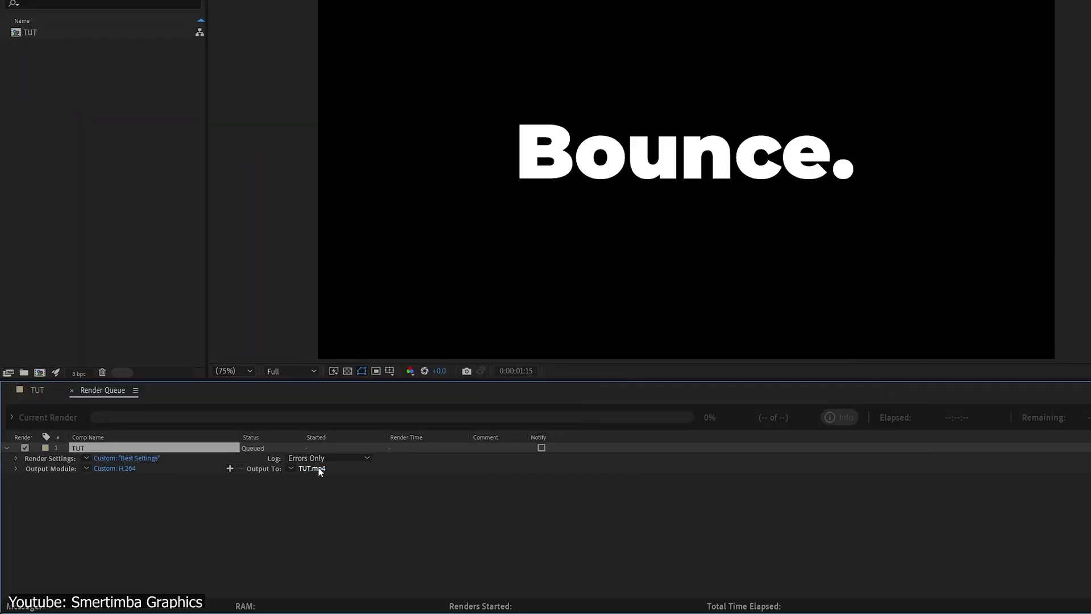
{"action": "left_click", "coordinate": [316, 468]}
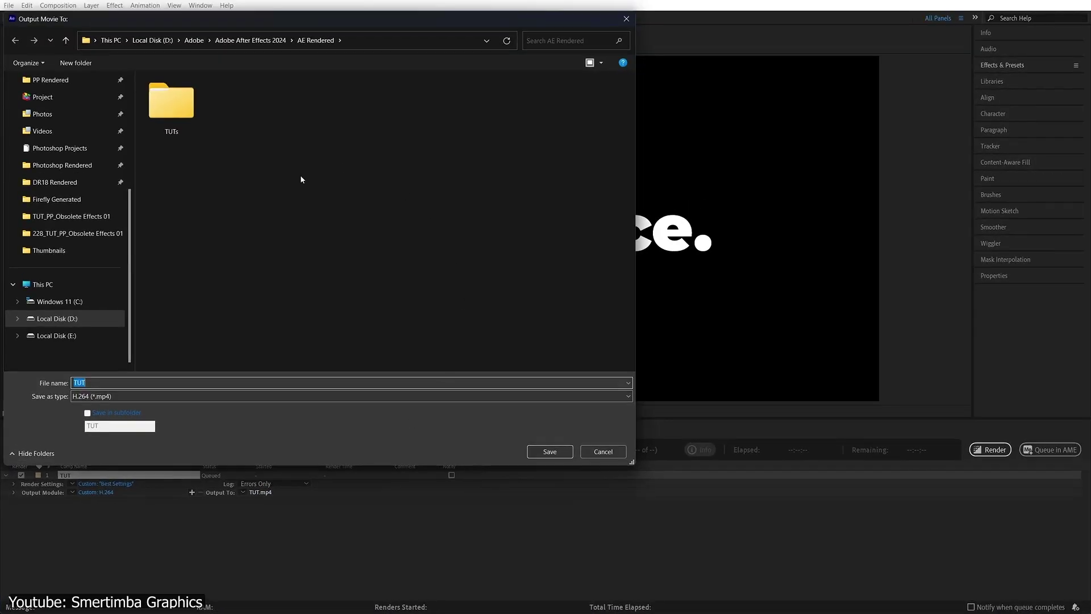
{"action": "left_click", "coordinate": [568, 451]}
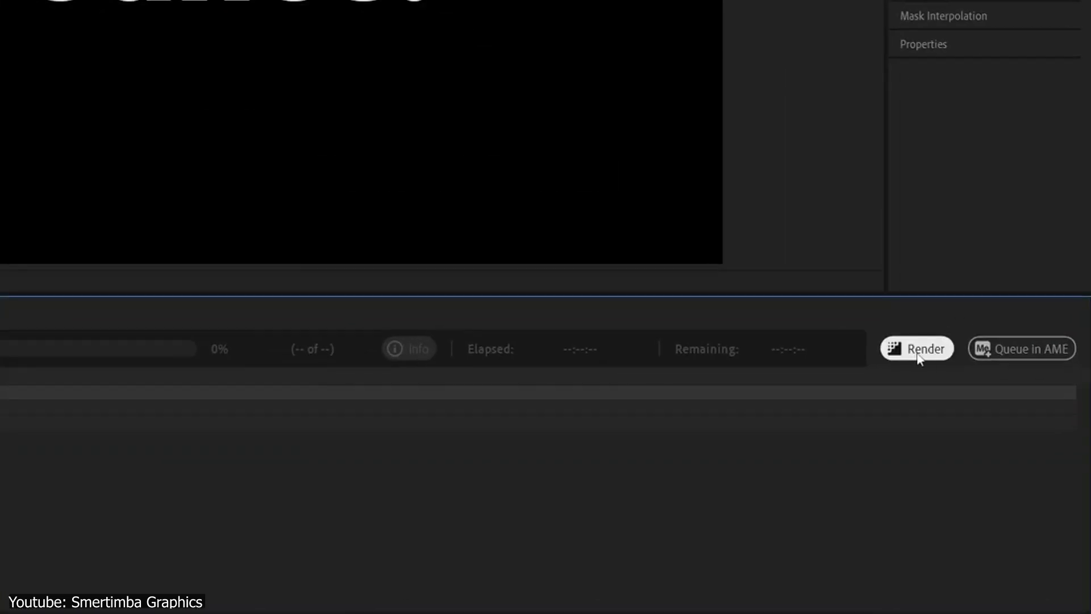
{"action": "left_click", "coordinate": [918, 351]}
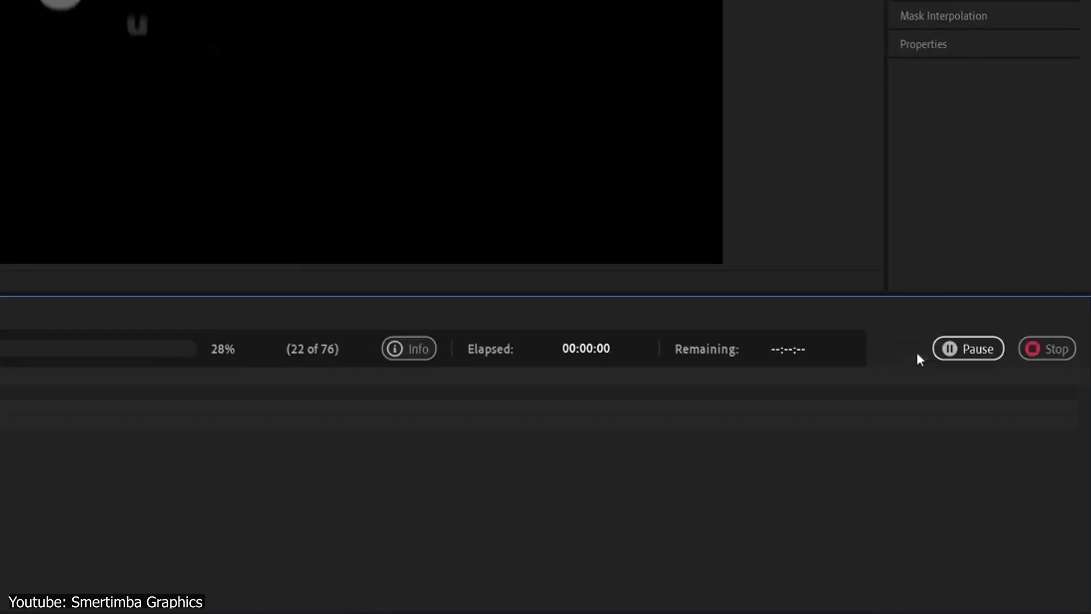